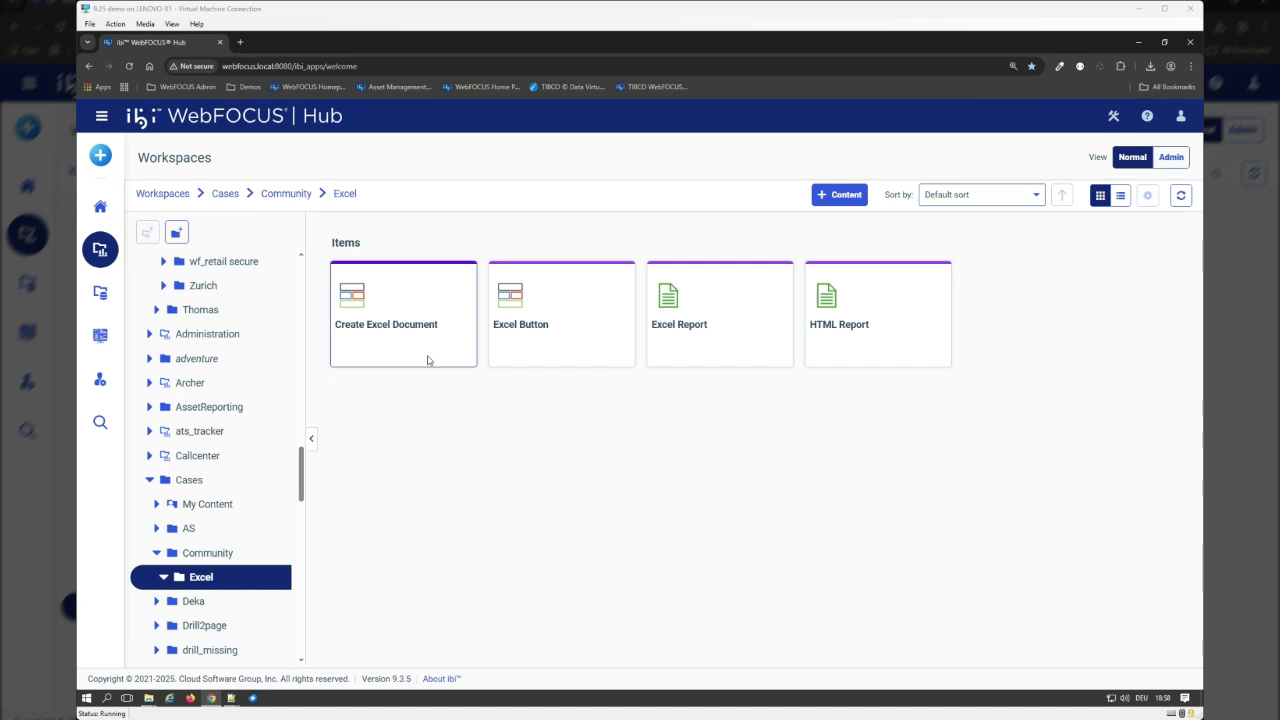
- Run the Create Excel Document page in a new window and filter its report to the country FRANCE
{"action": "right_click", "coordinate": [428, 360]}
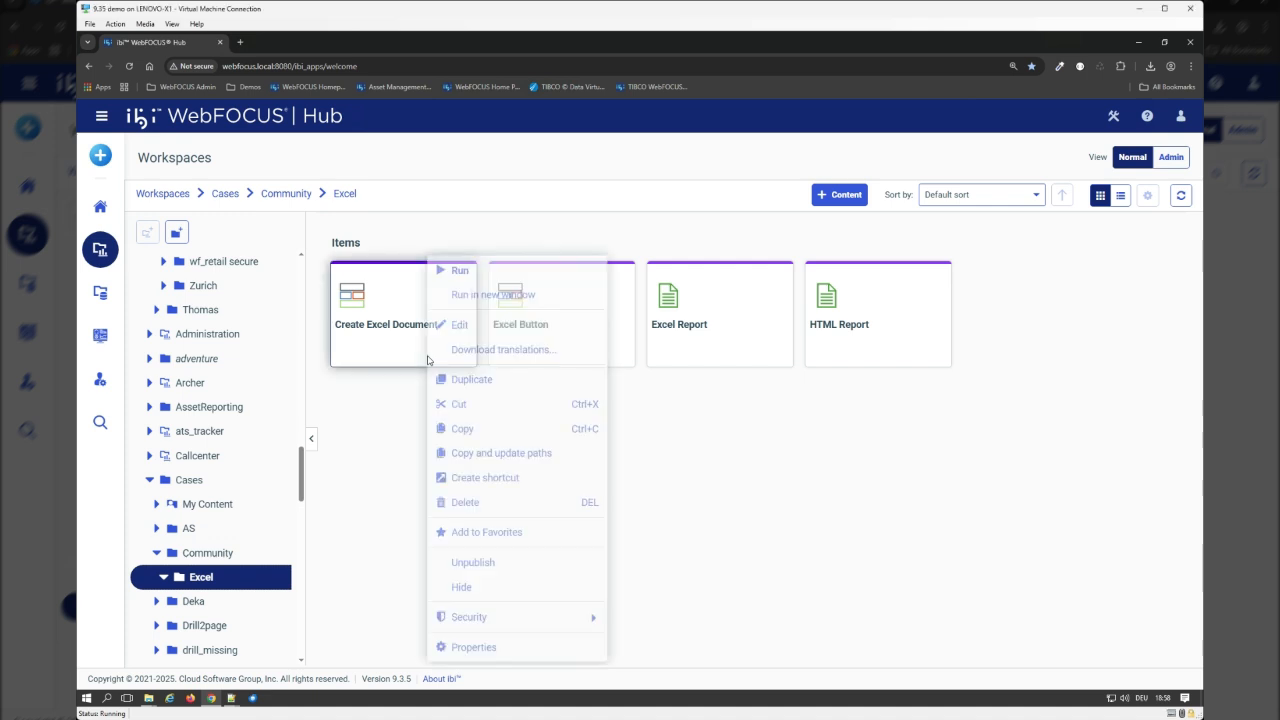
{"action": "left_click", "coordinate": [484, 295]}
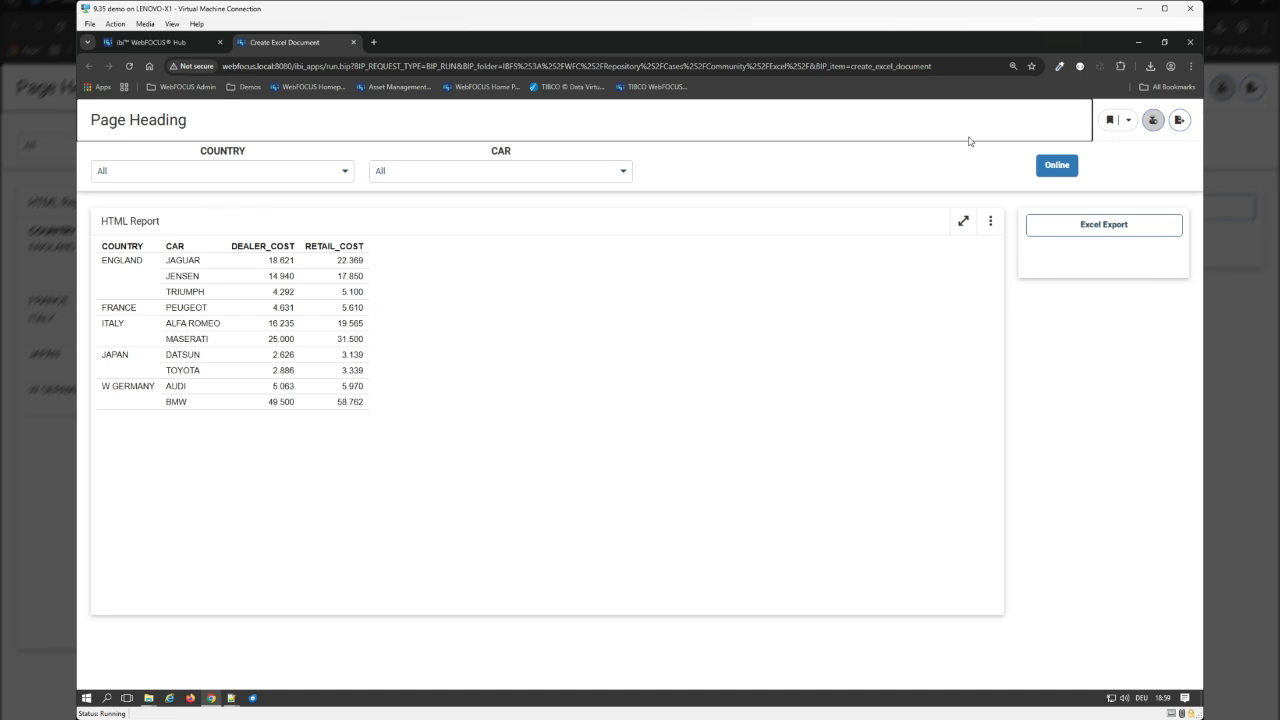
{"action": "left_click", "coordinate": [340, 171]}
{"action": "left_click", "coordinate": [176, 257]}
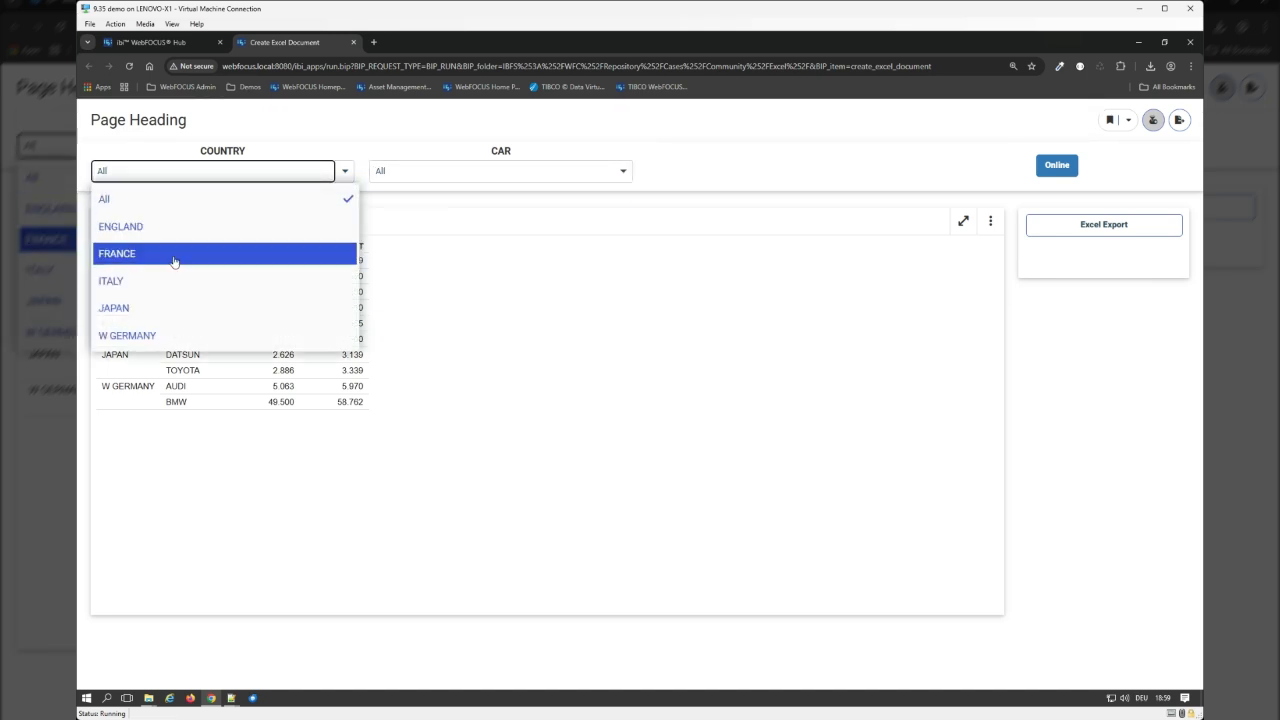
{"action": "left_click", "coordinate": [660, 160]}
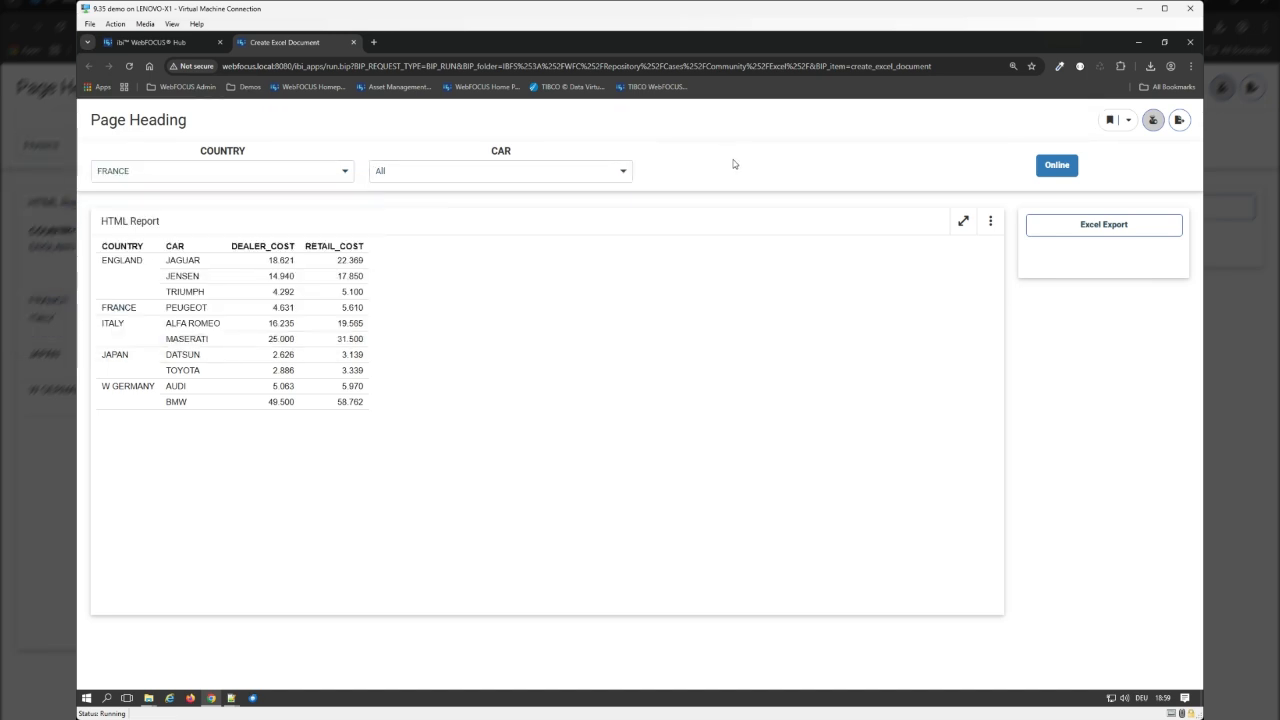
{"action": "left_click", "coordinate": [1060, 168]}
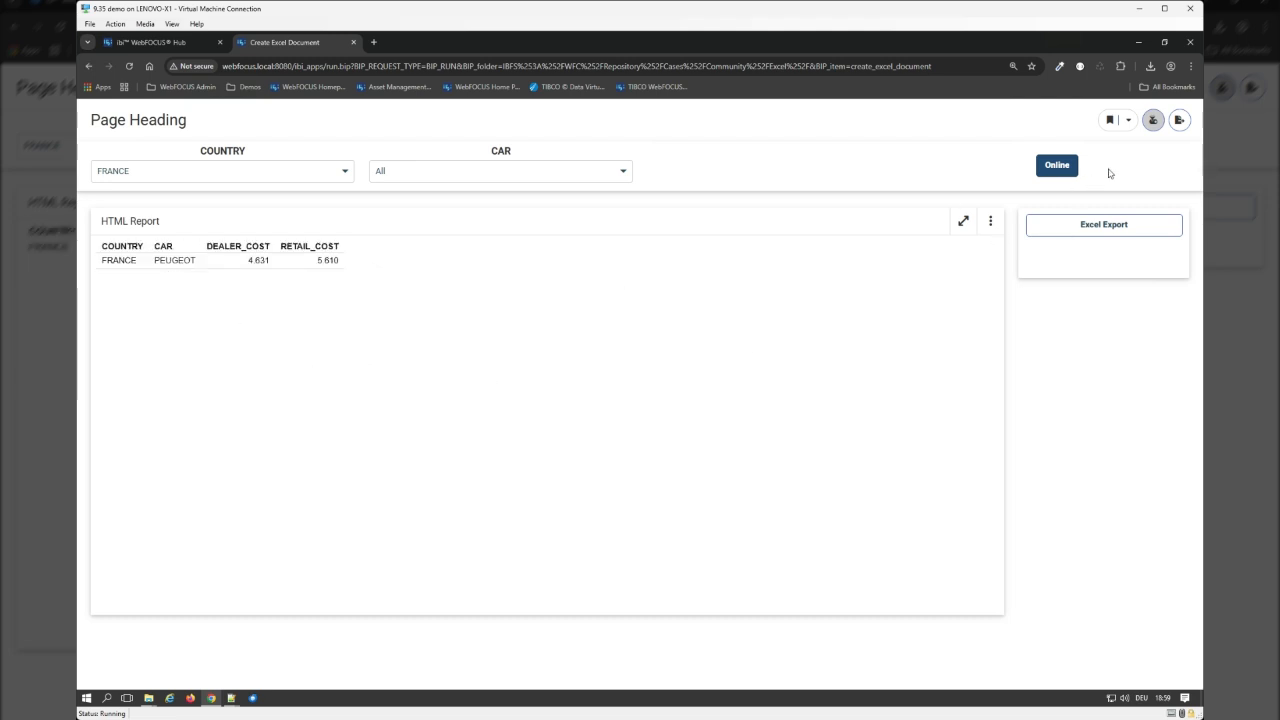
- Export the FRANCE selection to Excel, keep the blocked download, and open the workbook to check it before closing it
{"action": "left_click", "coordinate": [1114, 225]}
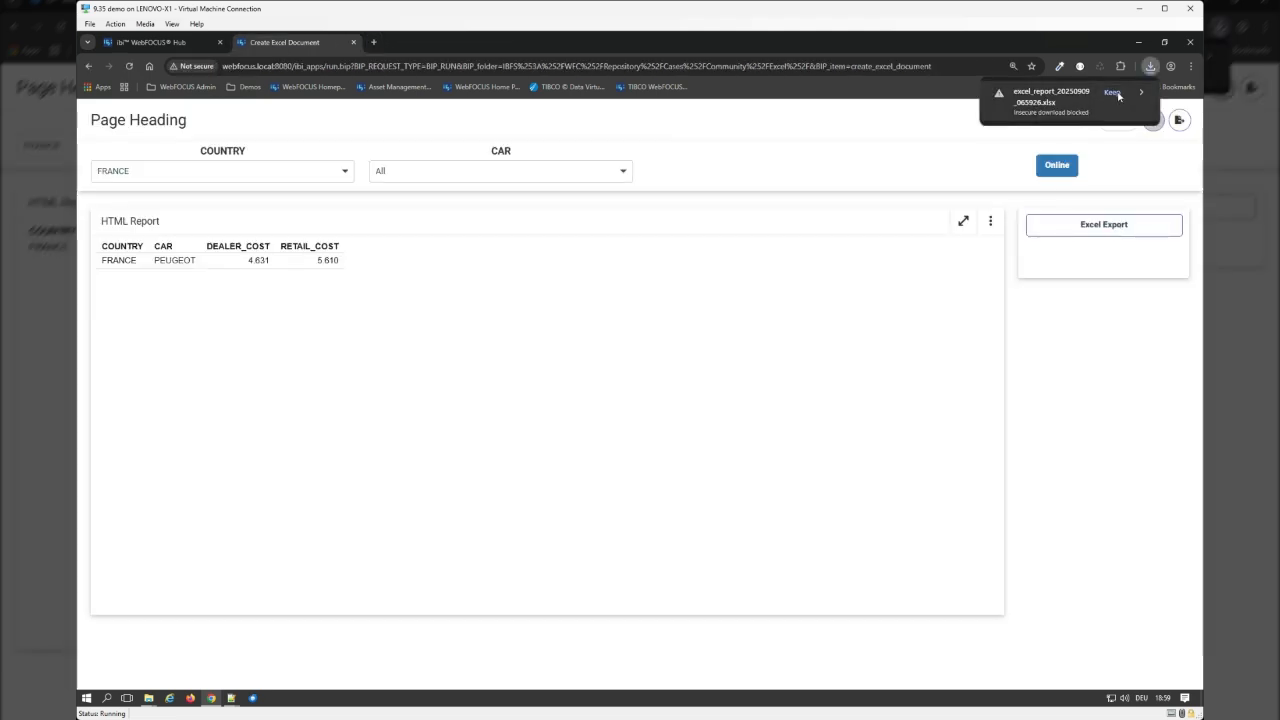
{"action": "left_click", "coordinate": [1112, 92]}
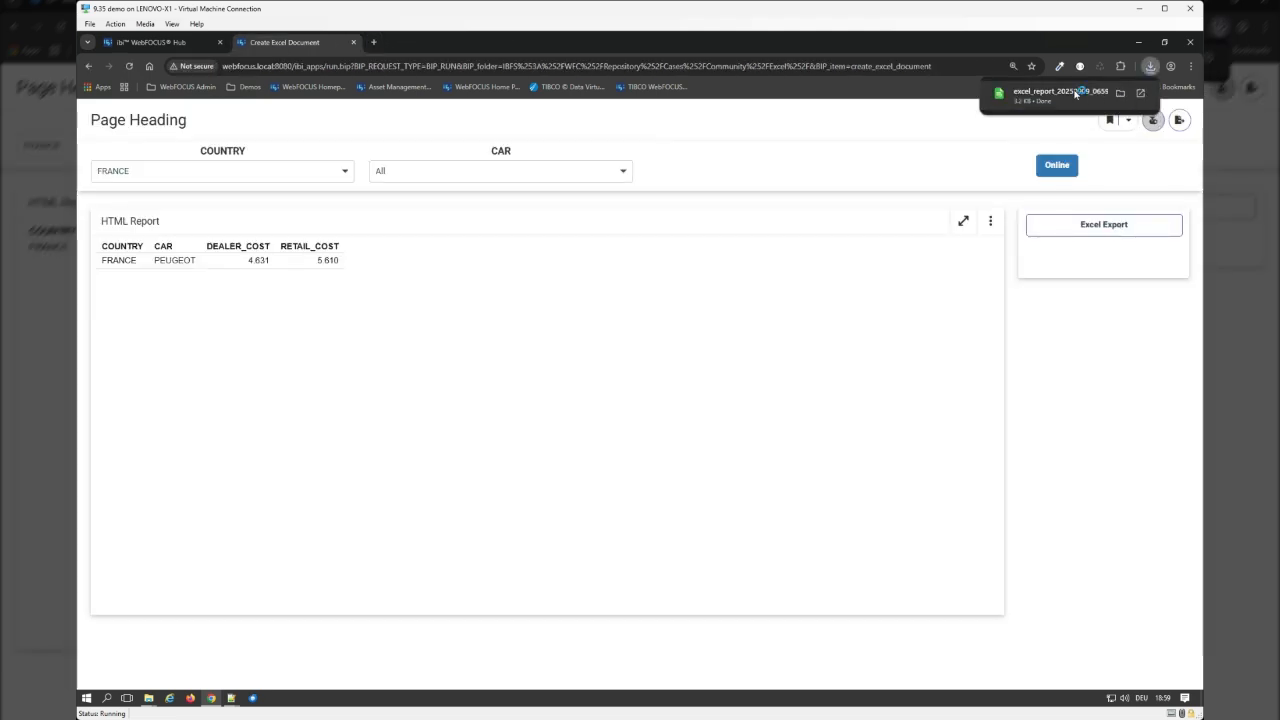
{"action": "left_click", "coordinate": [1075, 93]}
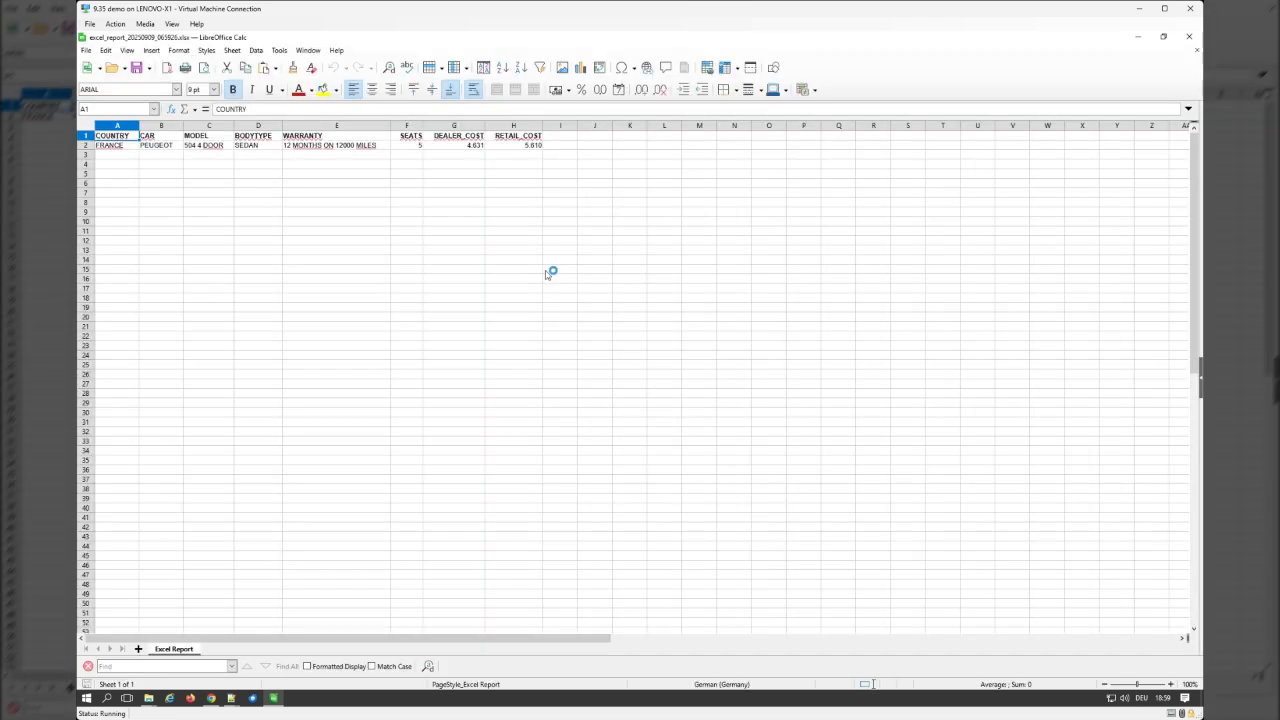
{"action": "left_click", "coordinate": [1189, 37]}
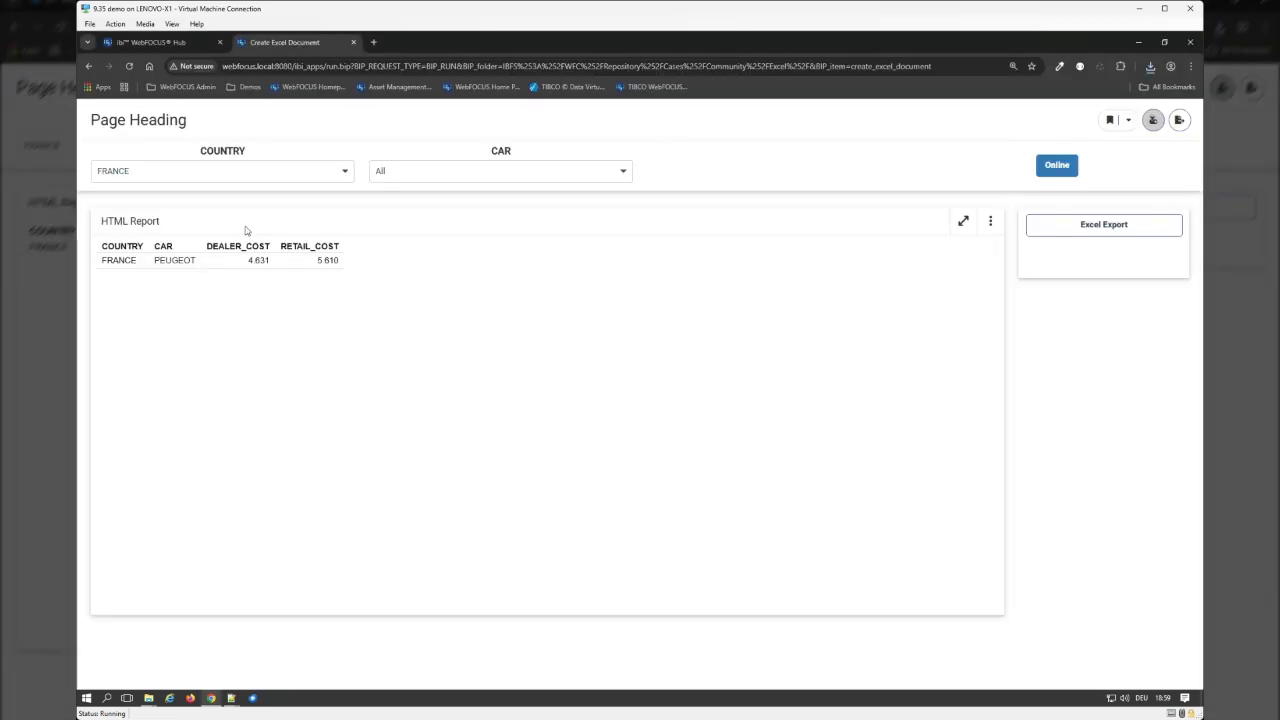
- Add ITALY and JAPAN to the COUNTRY filter selection
{"action": "left_click", "coordinate": [266, 171]}
{"action": "left_click", "coordinate": [275, 288]}
{"action": "left_click", "coordinate": [271, 309]}
{"action": "left_click", "coordinate": [760, 167]}
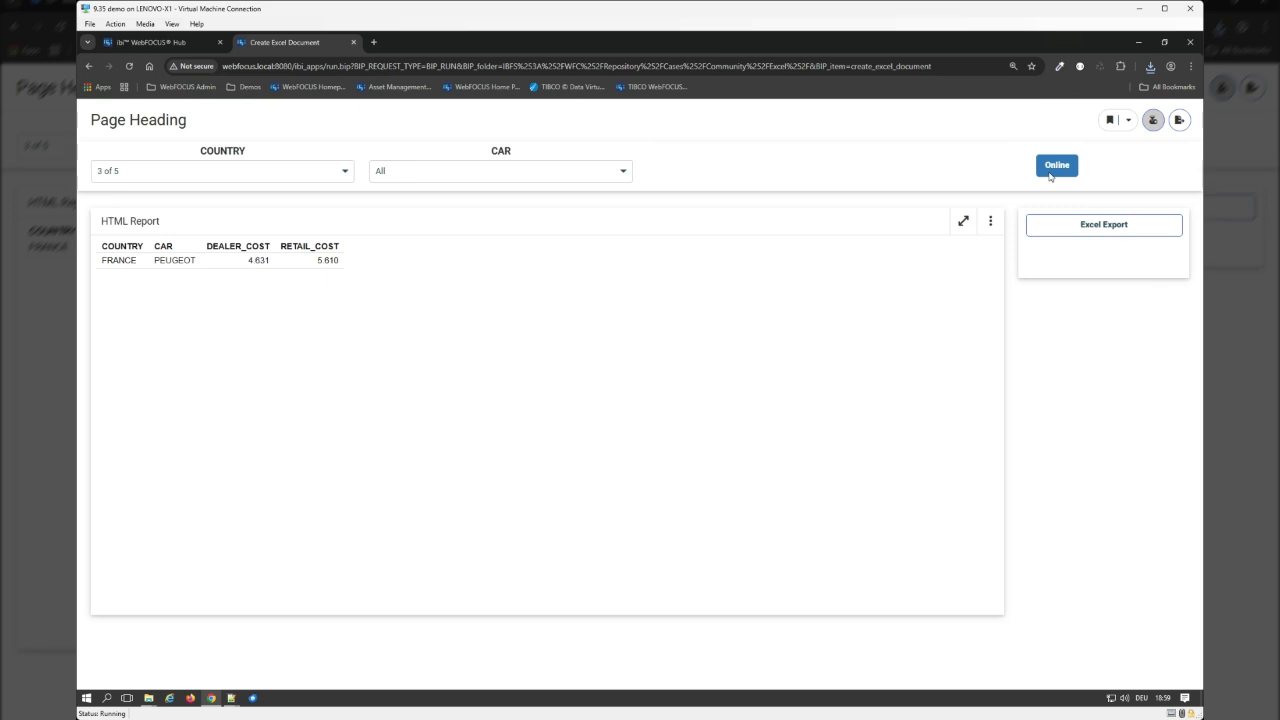
- Export the three-country selection to Excel, keep the blocked download, and open the workbook to check it before closing it
{"action": "left_click", "coordinate": [1088, 238]}
{"action": "left_click", "coordinate": [1150, 66]}
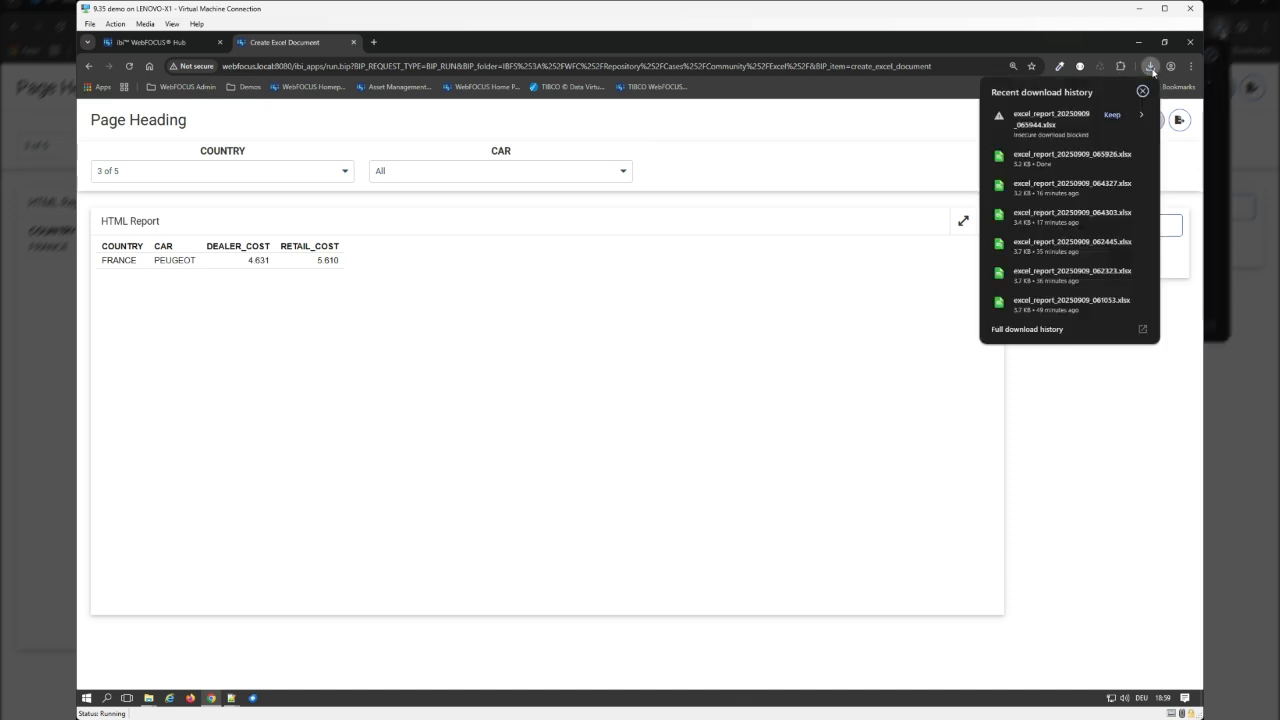
{"action": "left_click", "coordinate": [1112, 115]}
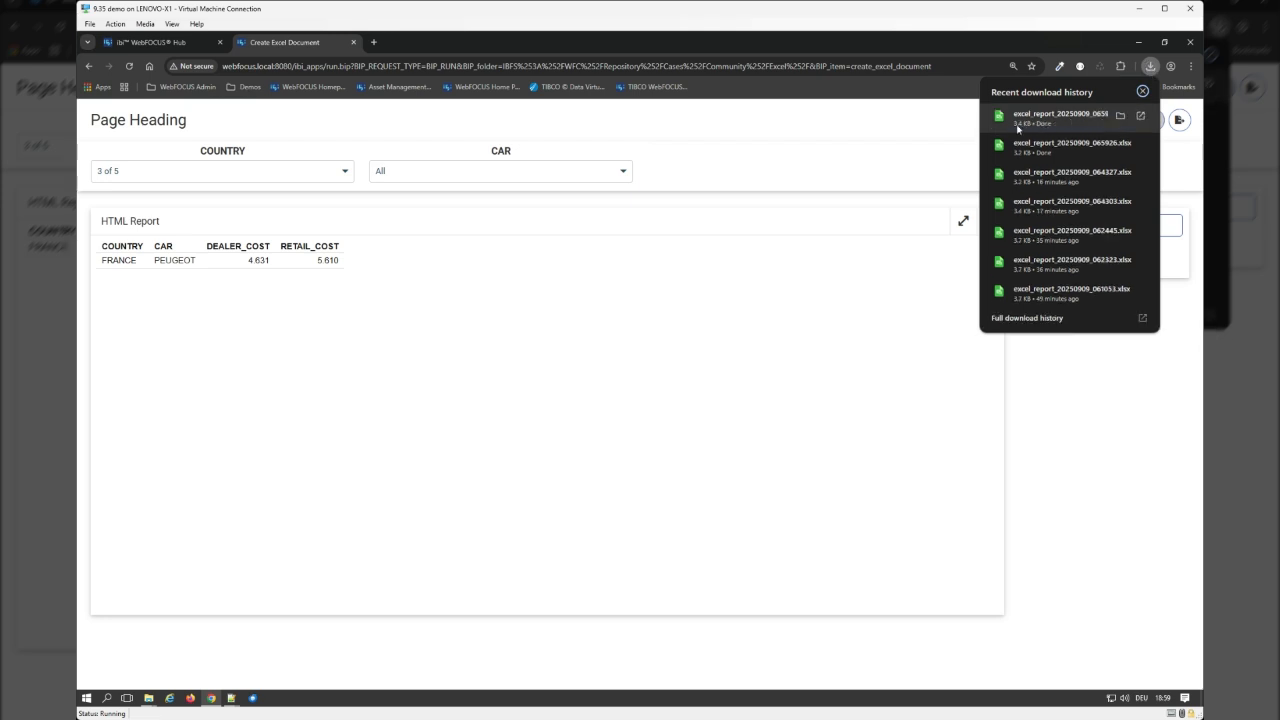
{"action": "left_click", "coordinate": [1018, 125]}
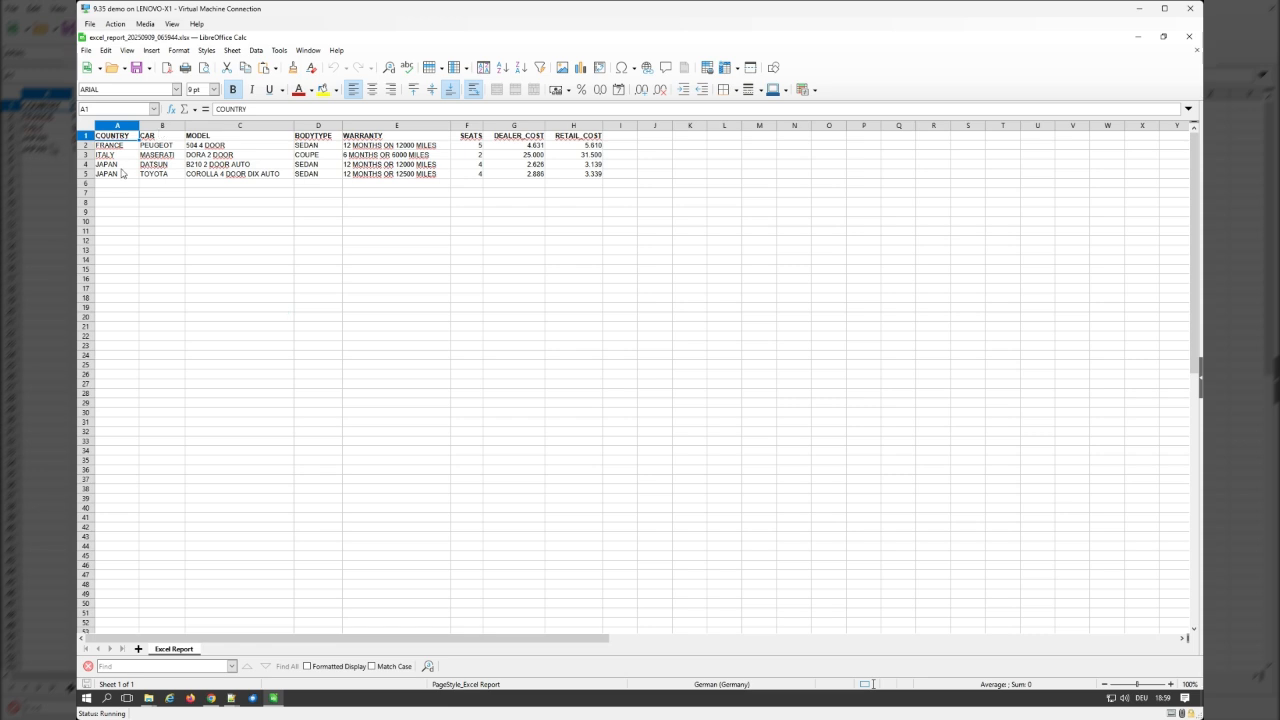
{"action": "left_click", "coordinate": [1188, 40]}
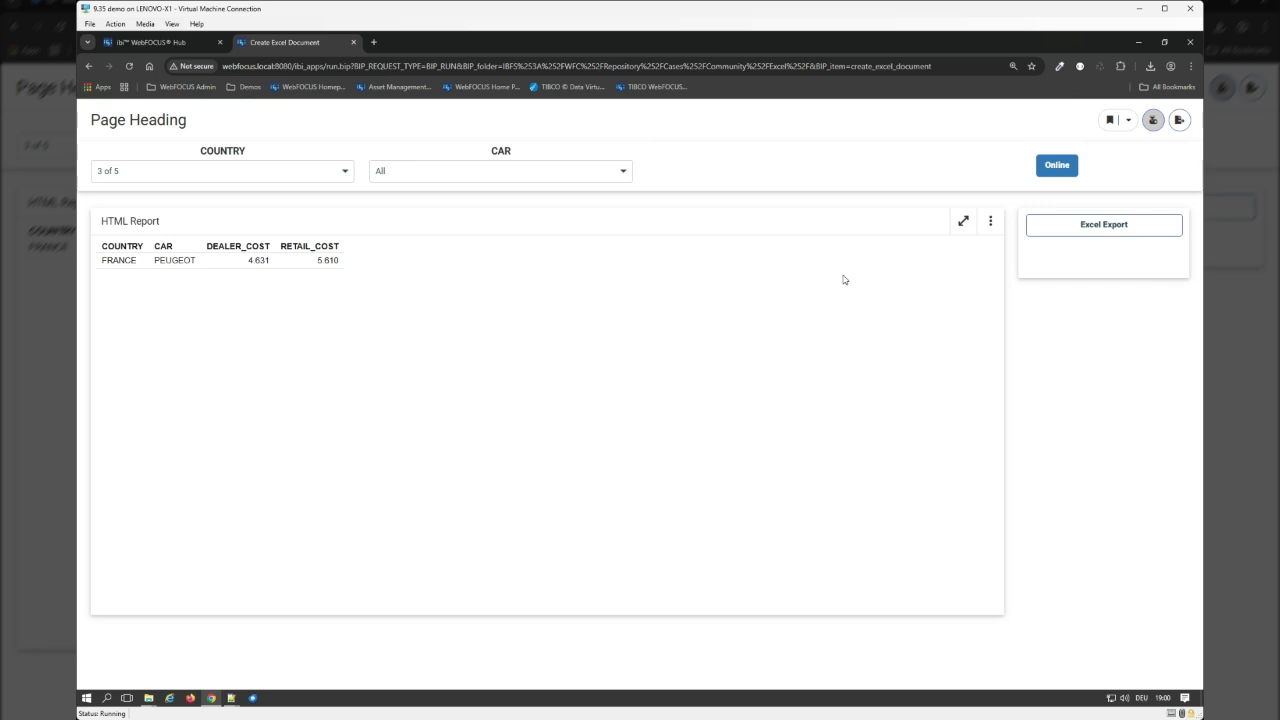
- Open the Excel Report item from the hub for editing and examine its fields, output format and chart types
{"action": "left_click", "coordinate": [157, 45]}
{"action": "right_click", "coordinate": [746, 332]}
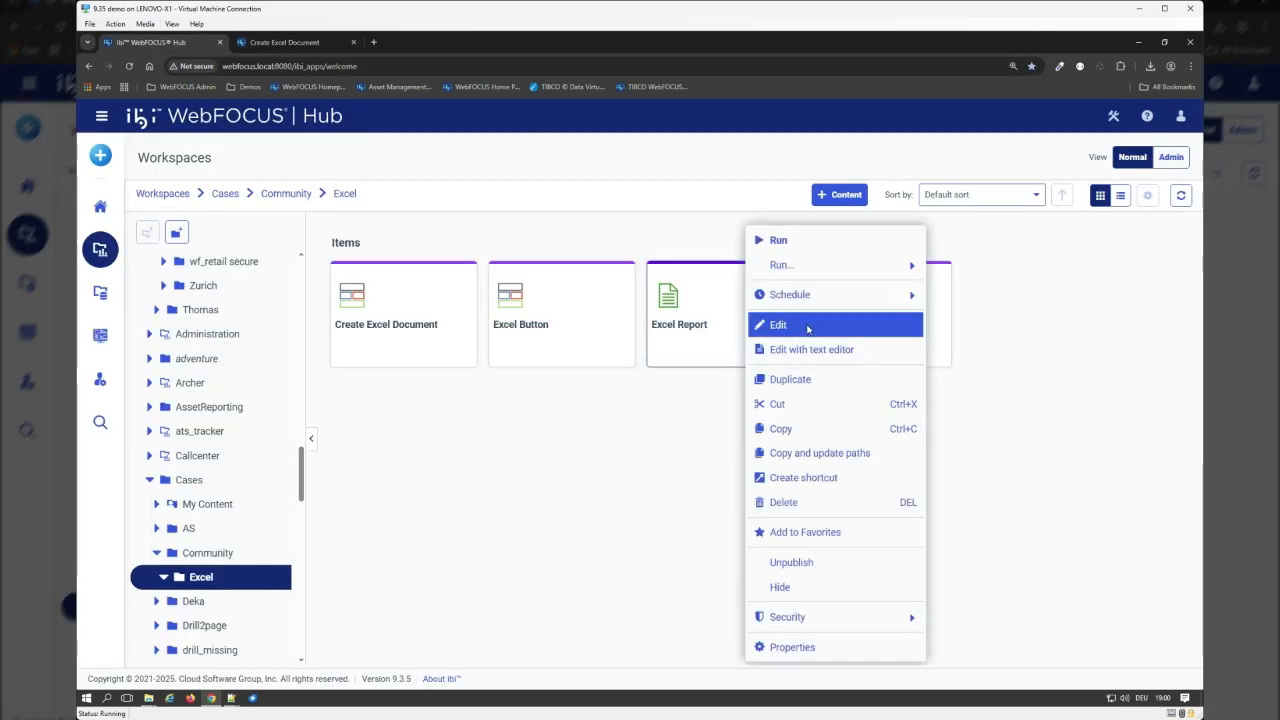
{"action": "left_click", "coordinate": [807, 325]}
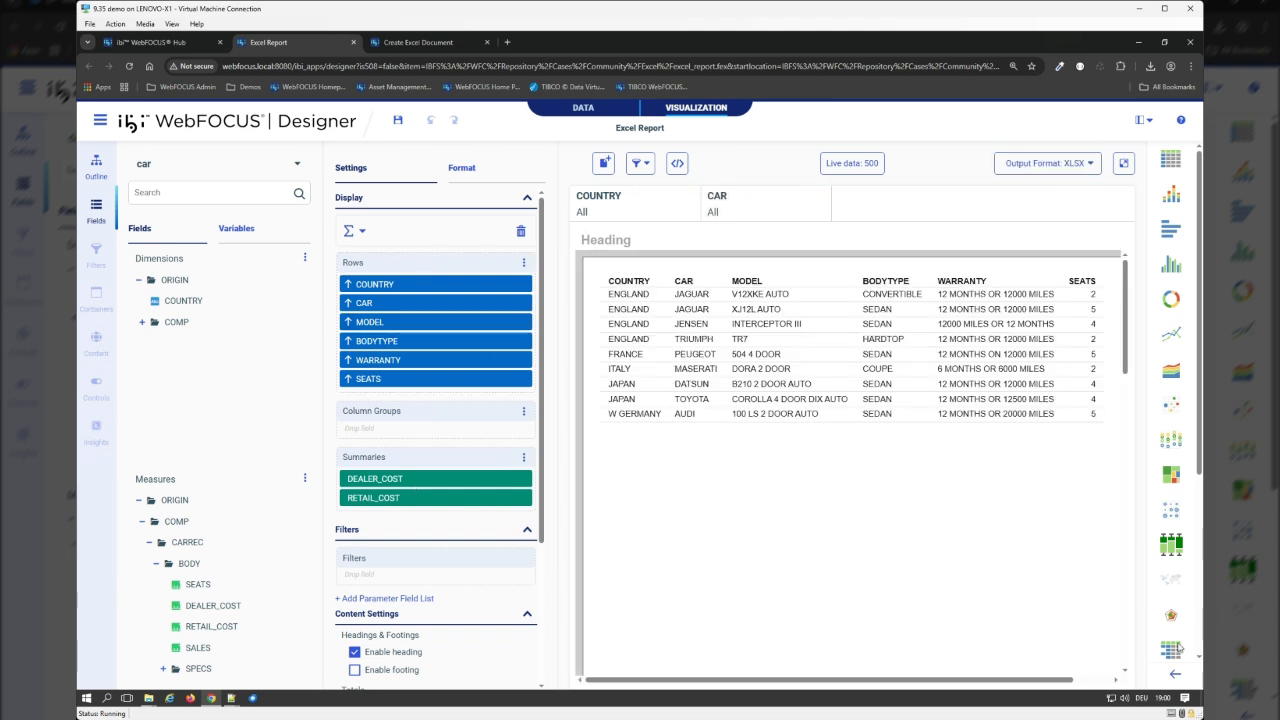
{"action": "scroll", "coordinate": [1183, 530], "scroll_direction": "down", "scroll_amount": 3}
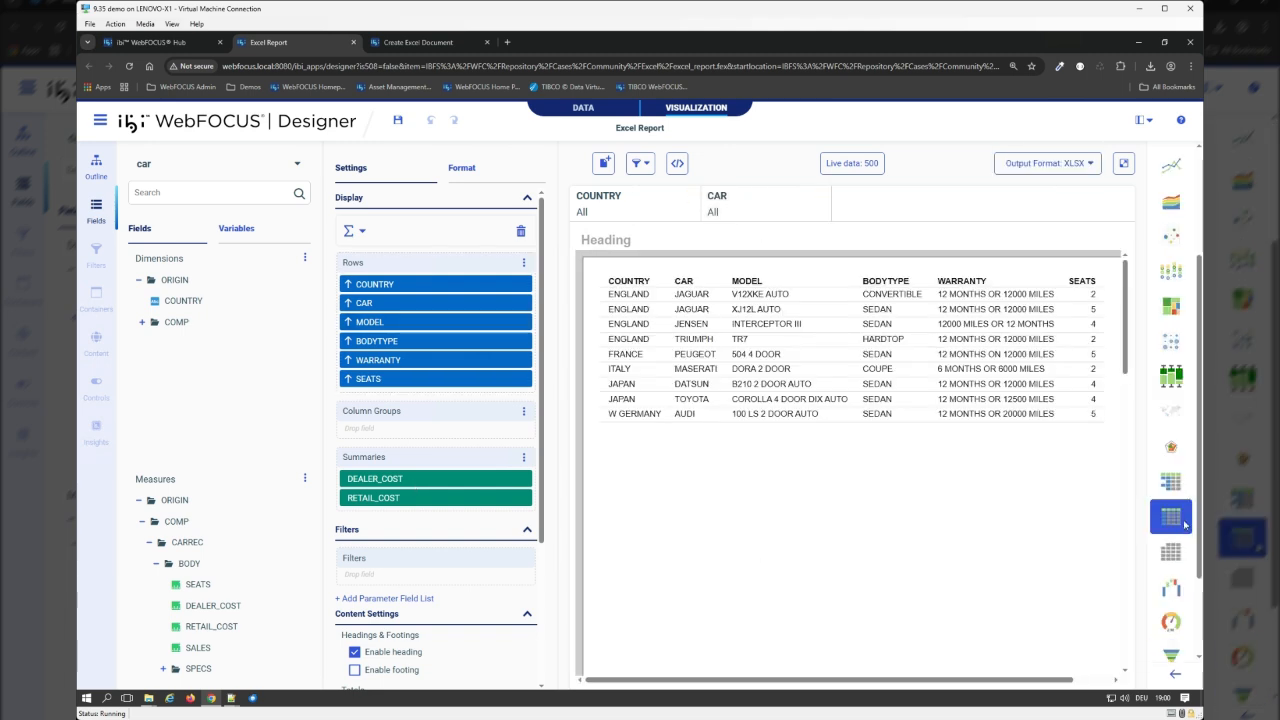
- Open the HTML Report item from the hub for editing and examine its fields, filters and output format
{"action": "left_click", "coordinate": [192, 44]}
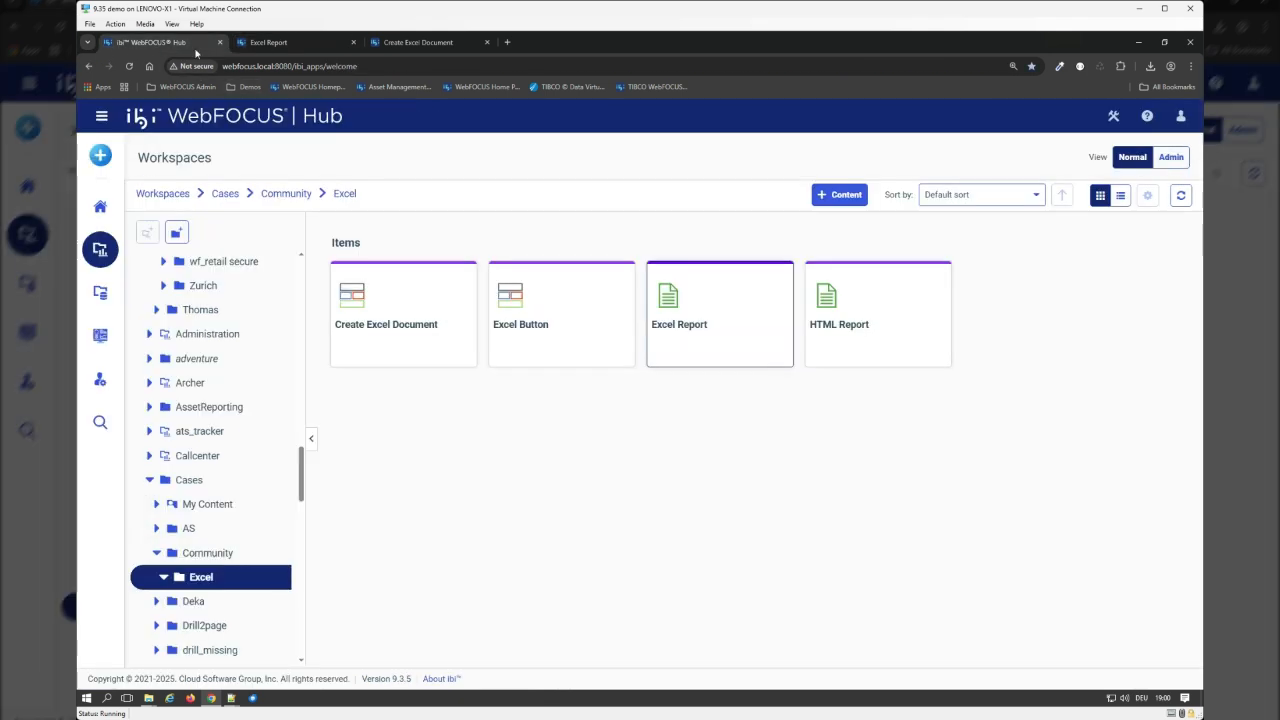
{"action": "right_click", "coordinate": [882, 347]}
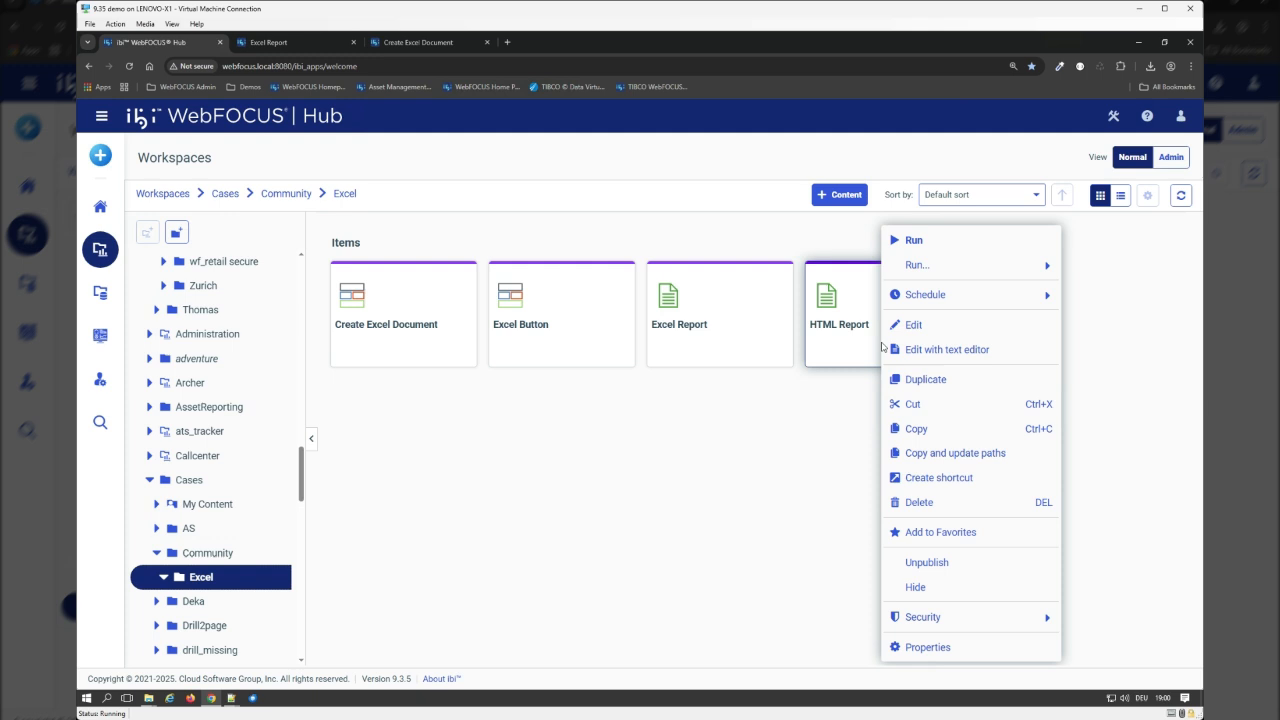
{"action": "left_click", "coordinate": [905, 325]}
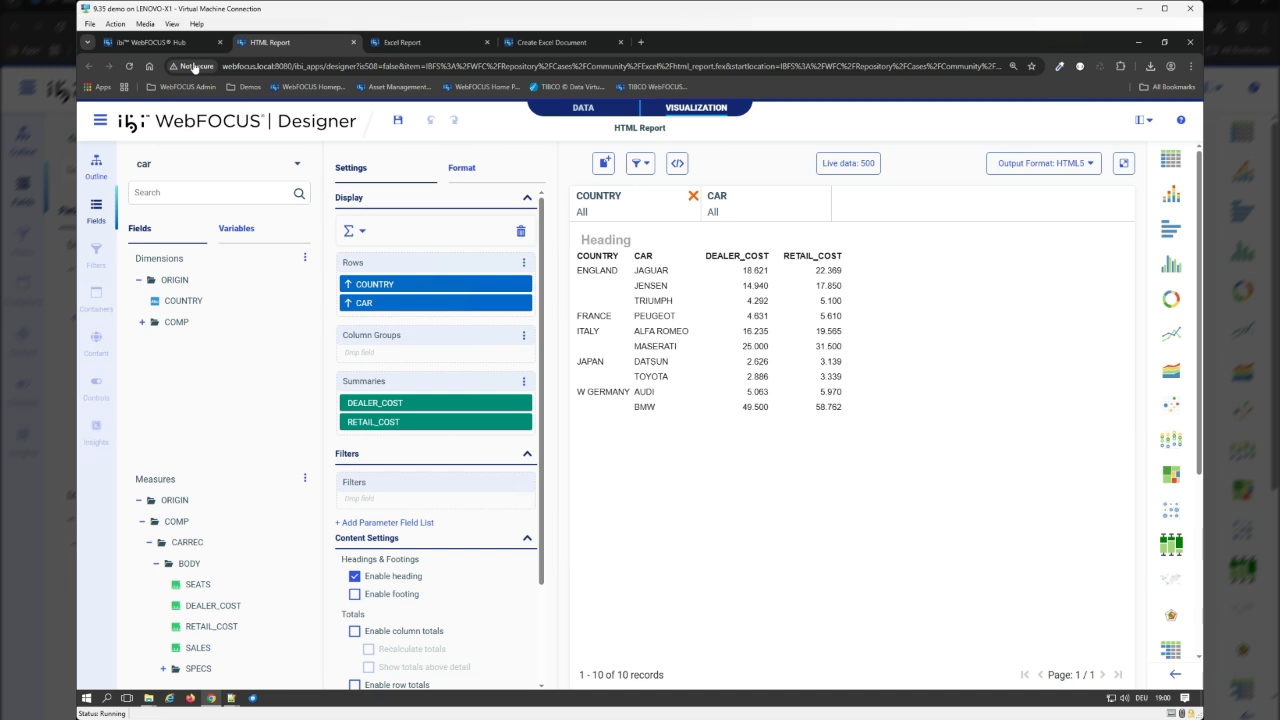
- Open the Excel Button page from the hub for editing and look through the available basic controls
{"action": "left_click", "coordinate": [160, 42]}
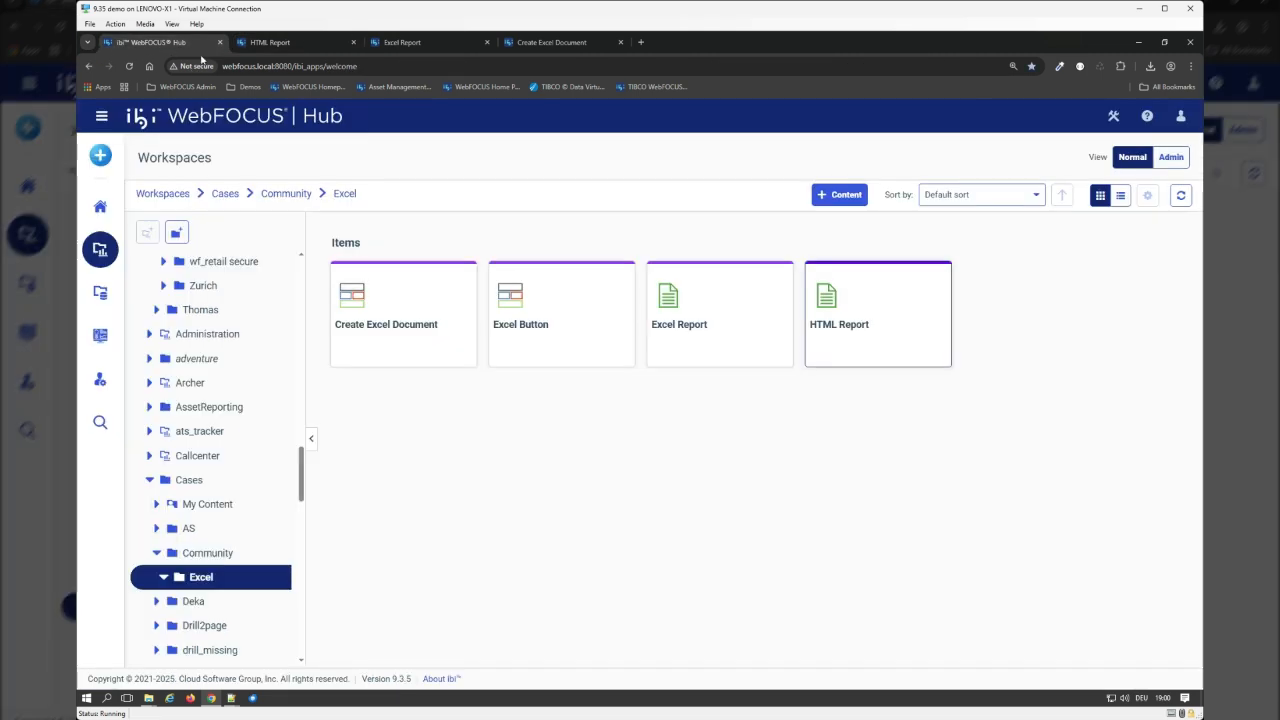
{"action": "right_click", "coordinate": [540, 352]}
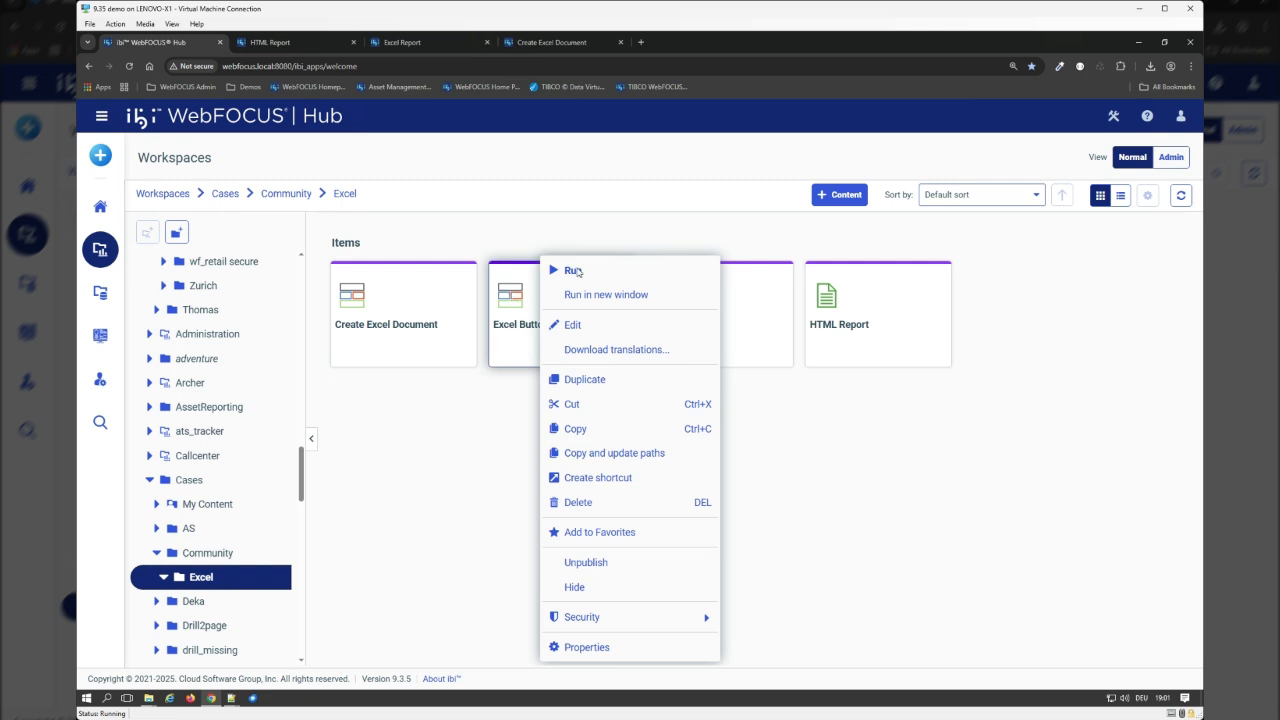
{"action": "left_click", "coordinate": [607, 325]}
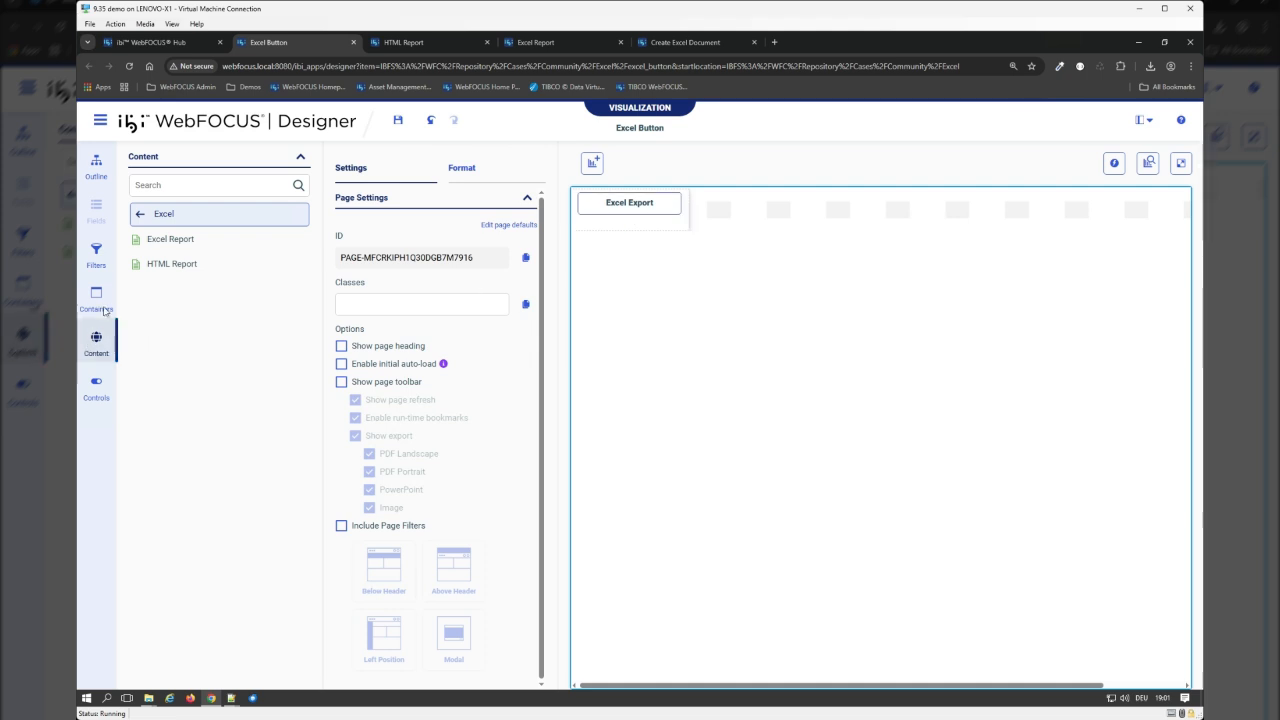
{"action": "left_click", "coordinate": [94, 390]}
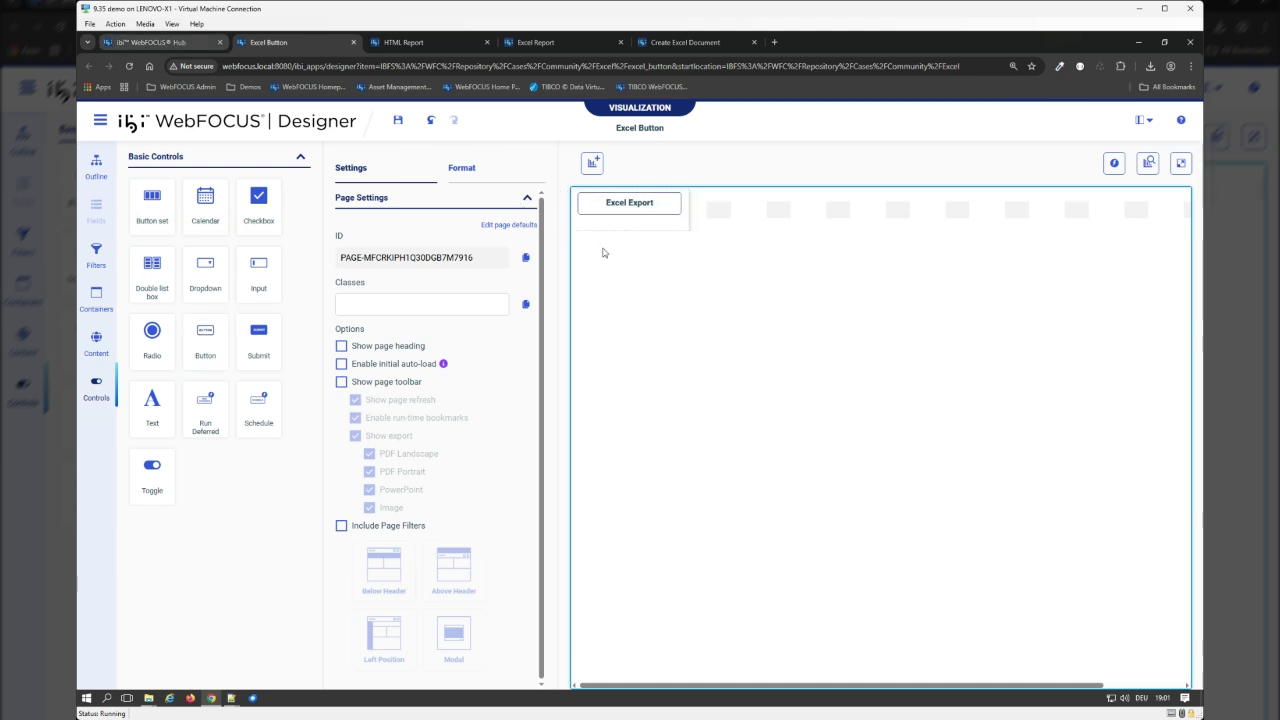
- Close the Excel Button preview in the hub and create a new visualization page from the Blank template
{"action": "left_click", "coordinate": [147, 43]}
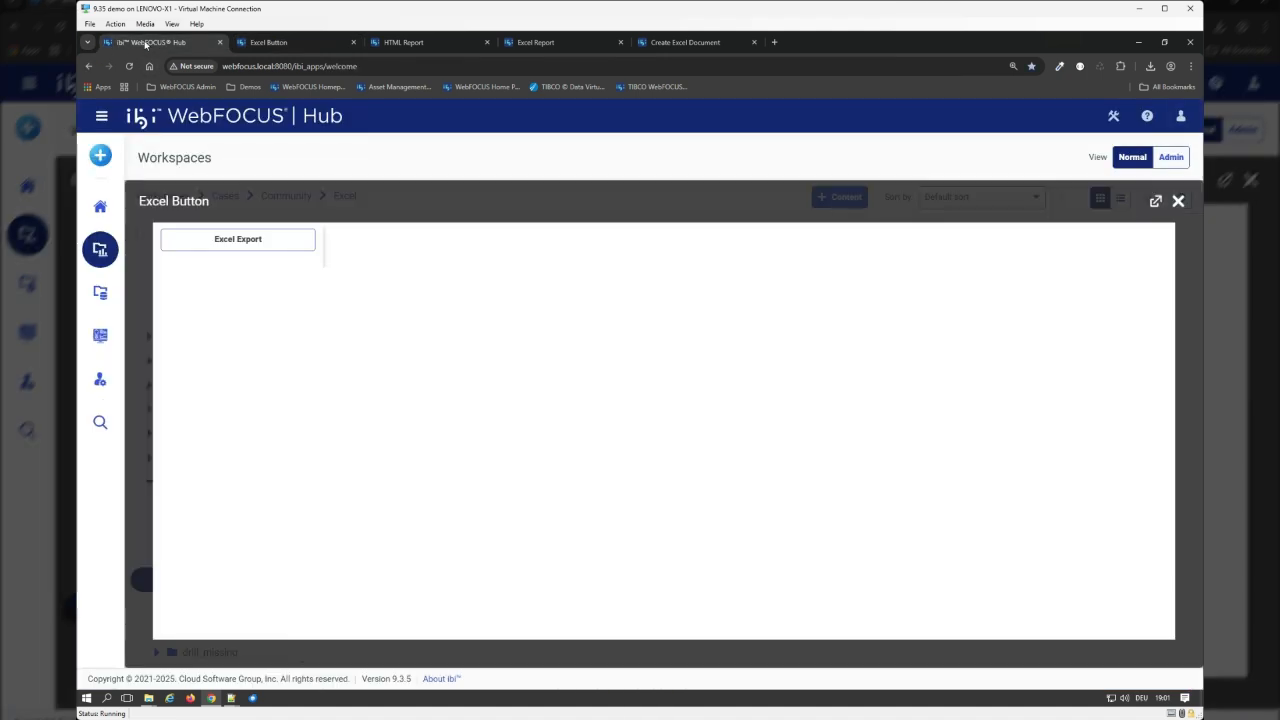
{"action": "left_click", "coordinate": [1179, 202]}
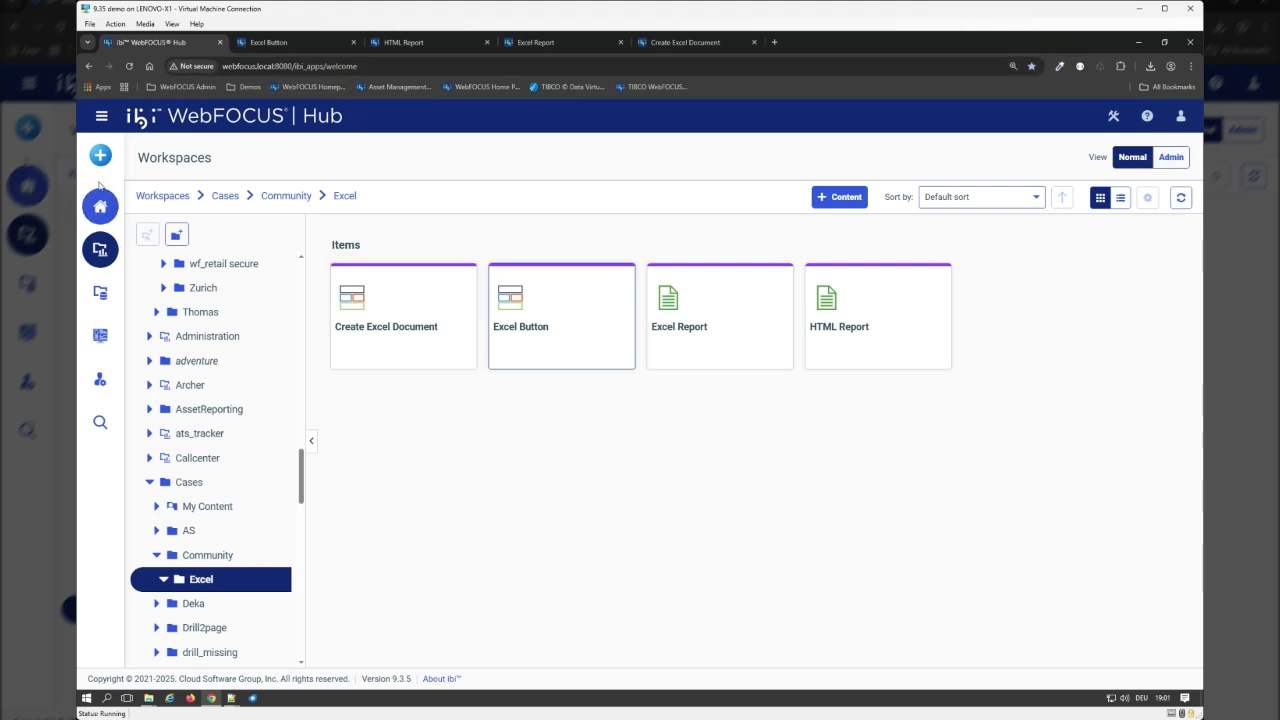
{"action": "left_click", "coordinate": [100, 155]}
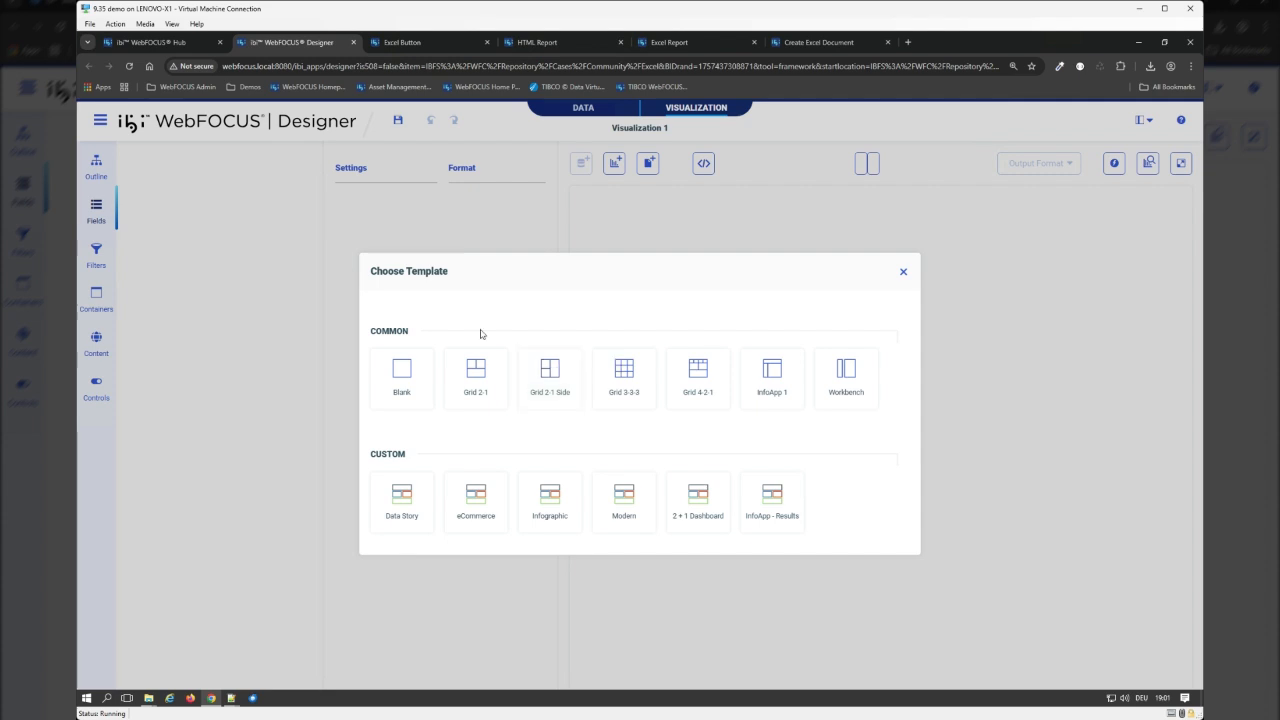
{"action": "left_click", "coordinate": [399, 388]}
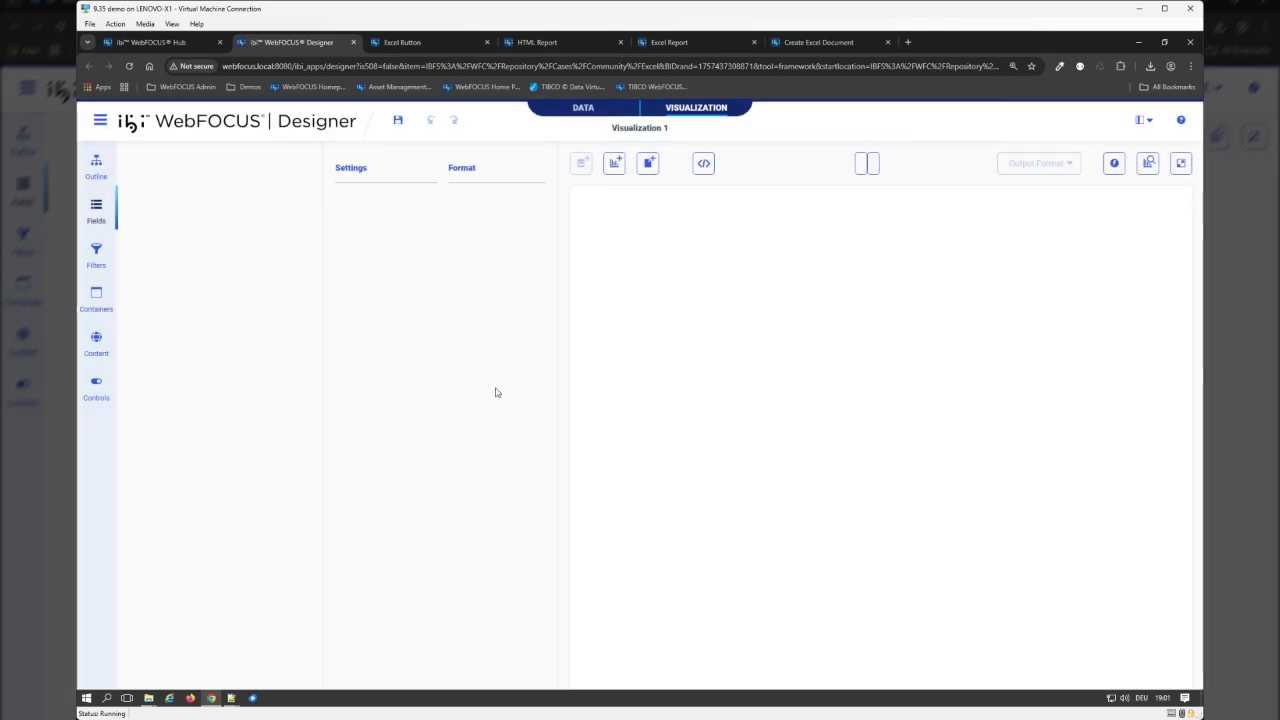
- Place the HTML Report from the Excel folder on the page and add all its filters to the page
{"action": "left_click", "coordinate": [150, 214]}
{"action": "left_click_drag", "start_coordinate": [168, 262], "coordinate": [629, 289]}
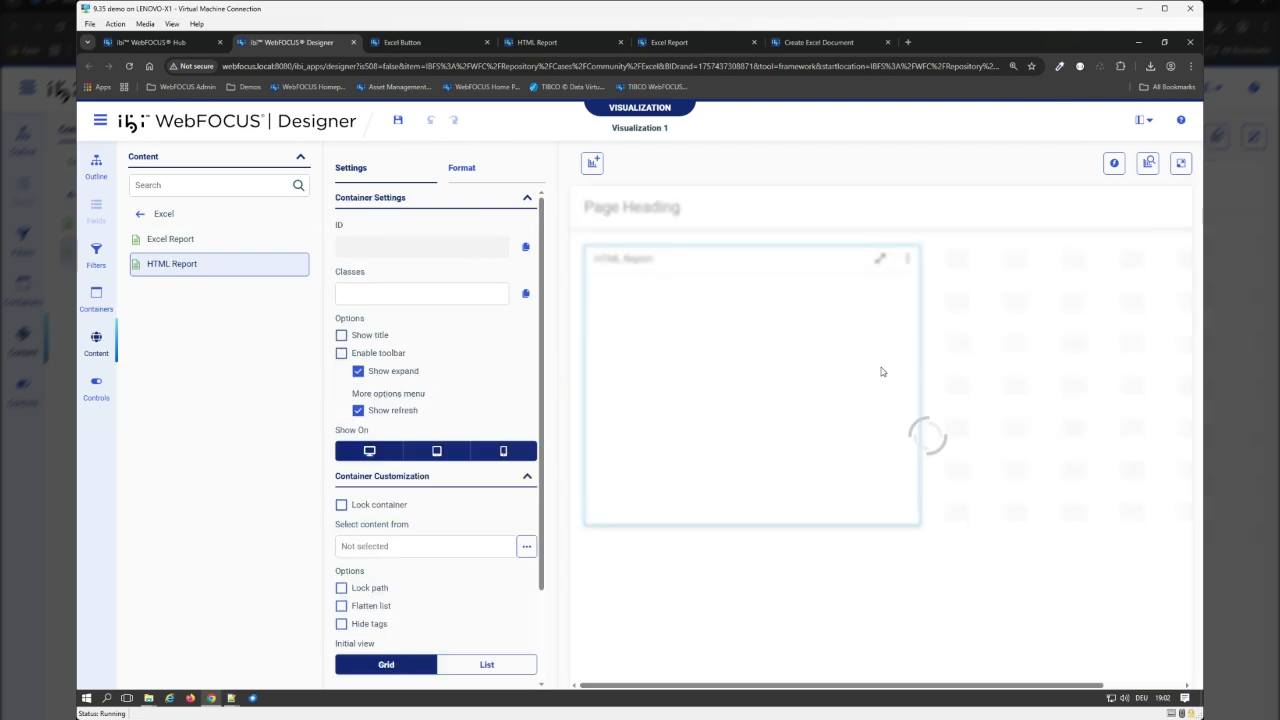
{"action": "left_click", "coordinate": [96, 251]}
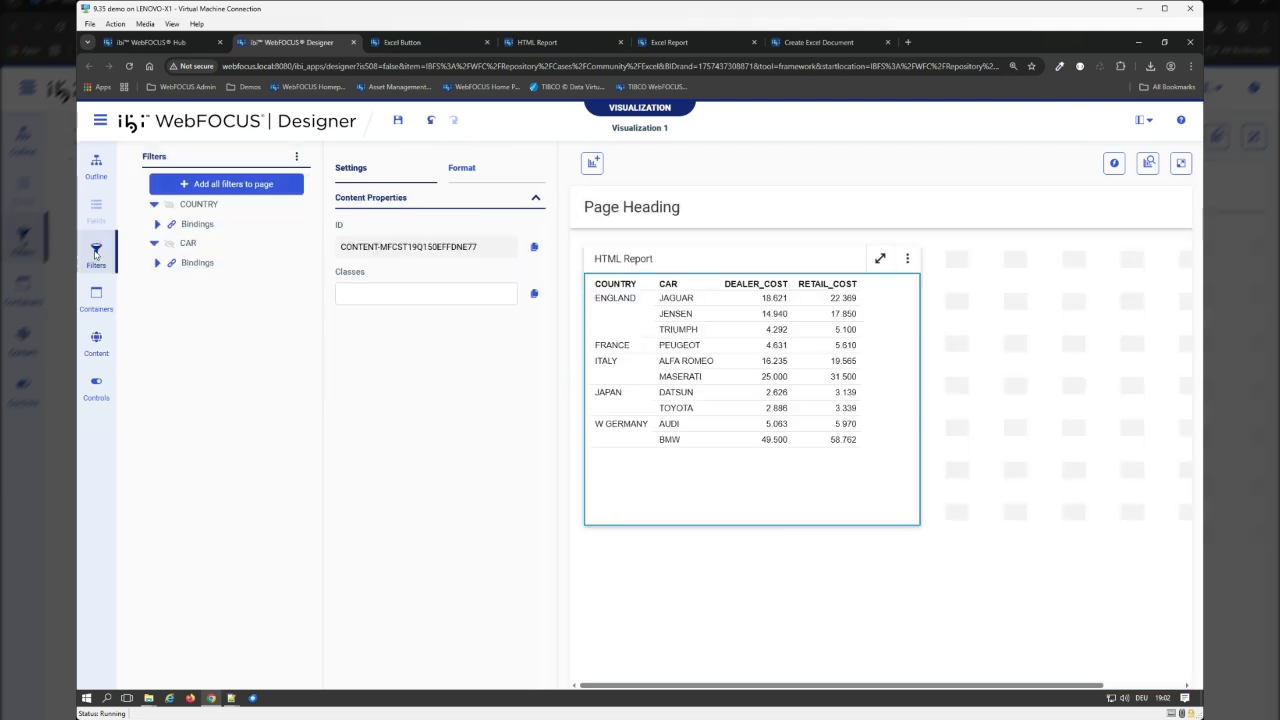
{"action": "left_click", "coordinate": [242, 186]}
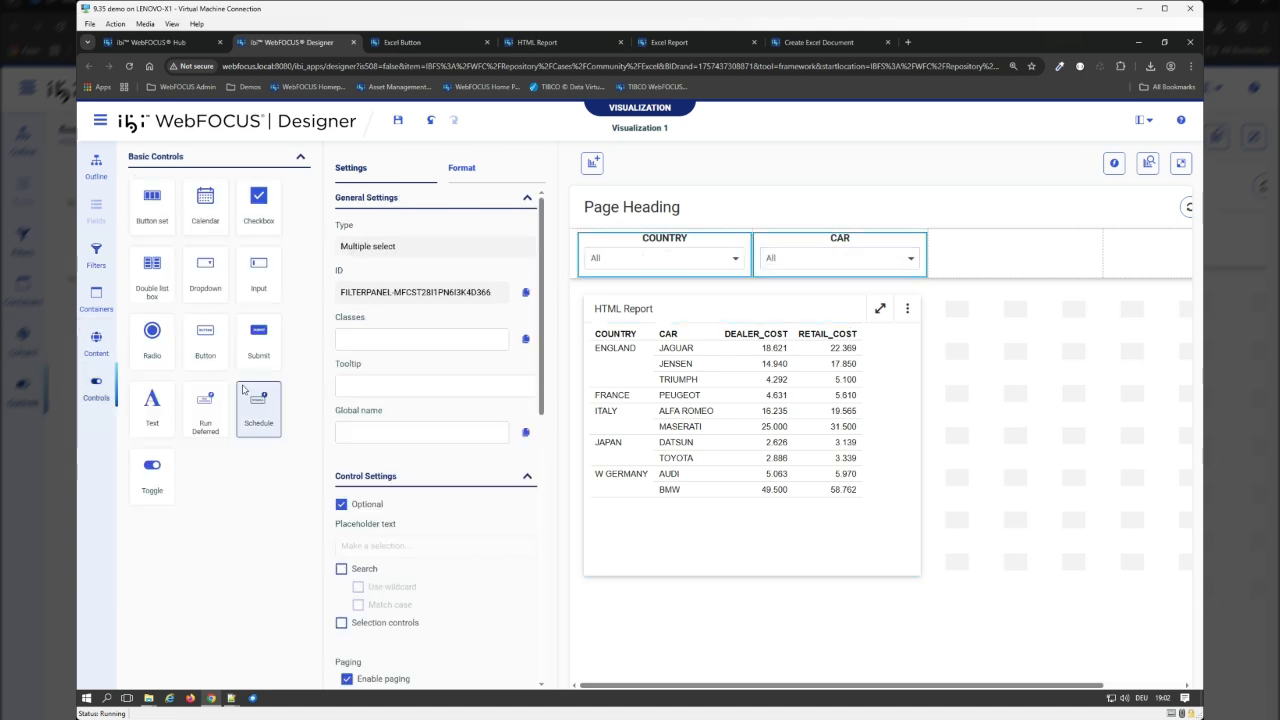
- Add a Submit control beside the CAR filter and rename its Submit button to Online
{"action": "left_click_drag", "start_coordinate": [258, 340], "coordinate": [1000, 270]}
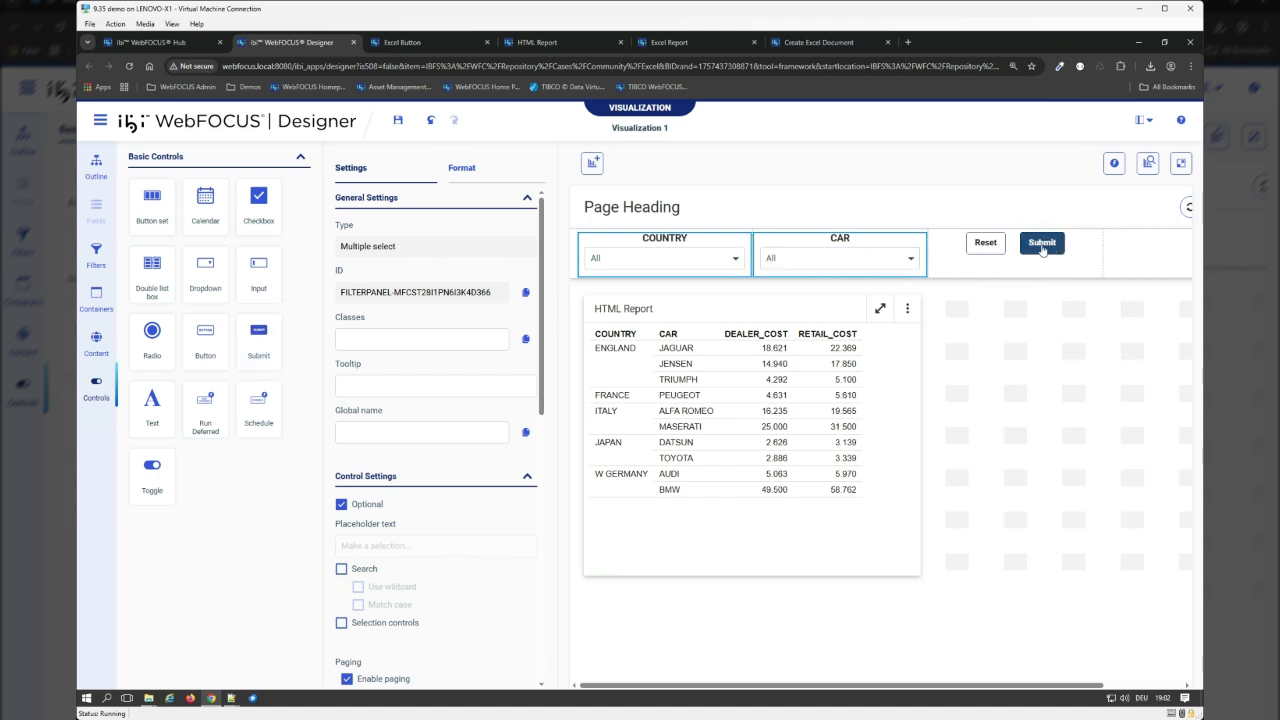
{"action": "left_click", "coordinate": [1042, 246]}
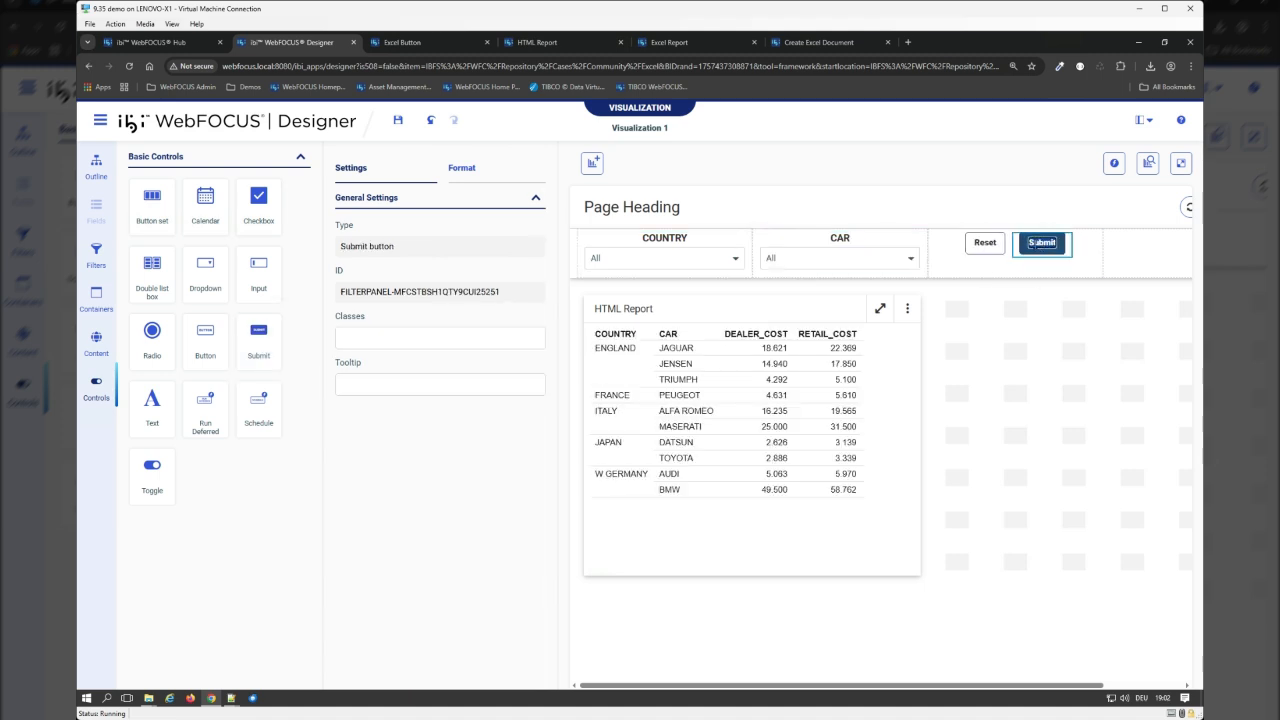
{"action": "type", "text": "Online"}
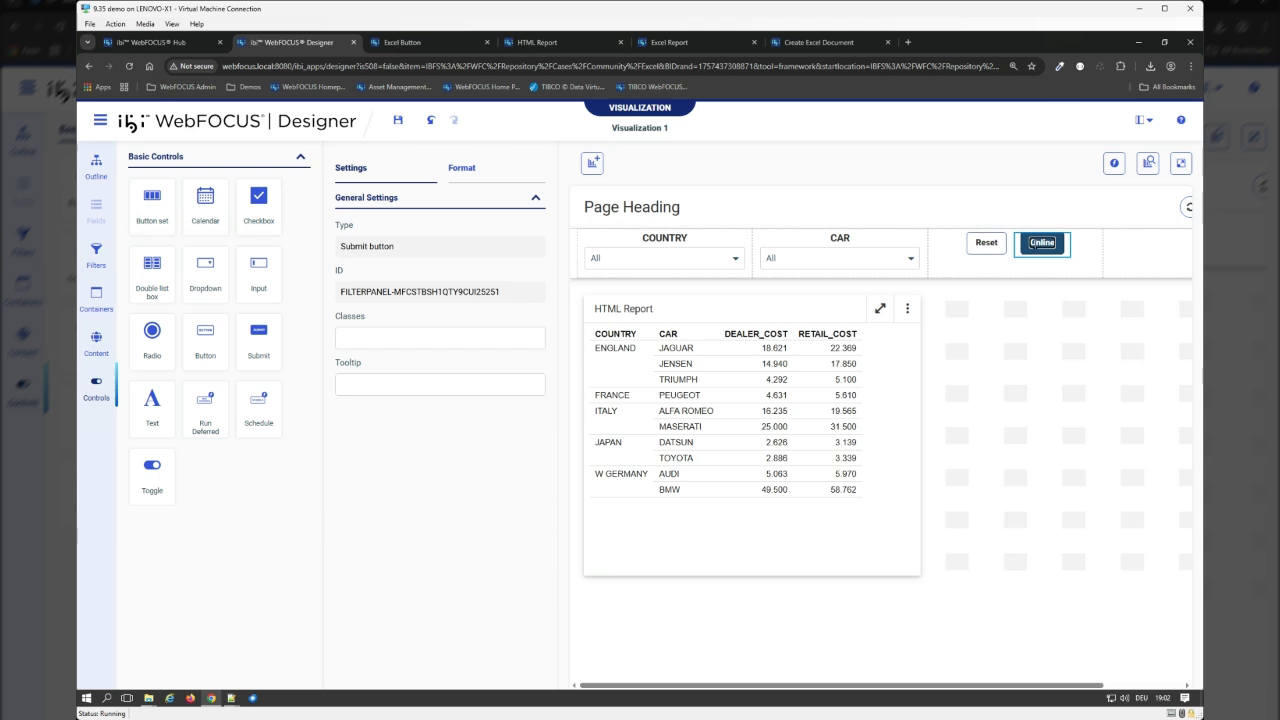
- Delete the Reset control beside the Online button and centre the contents of its filter bar cell vertically
{"action": "right_click", "coordinate": [997, 250]}
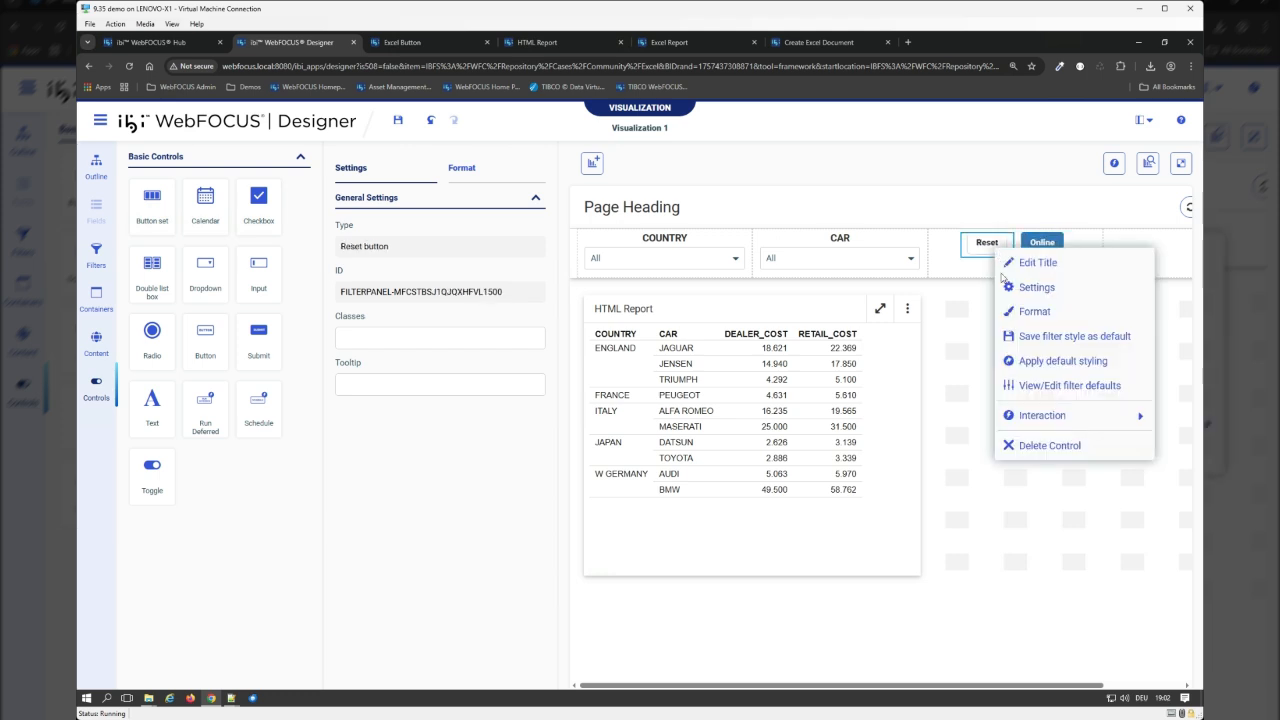
{"action": "left_click", "coordinate": [1056, 447]}
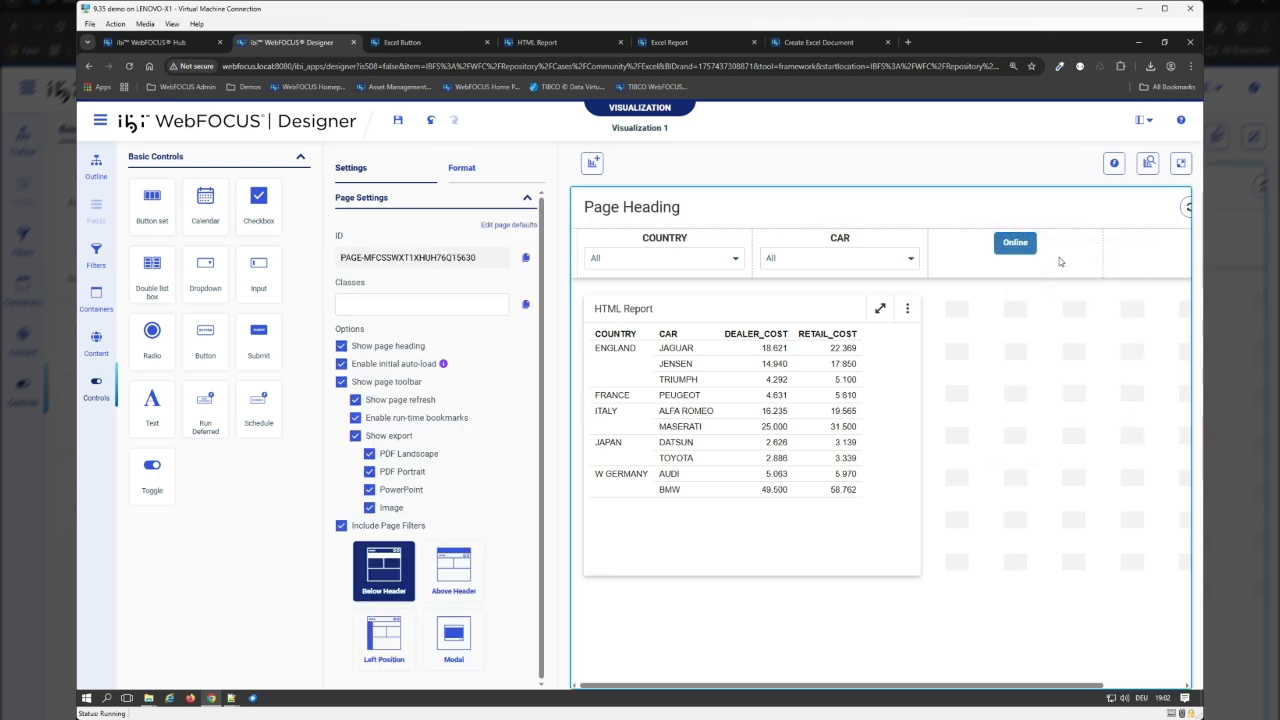
{"action": "left_click", "coordinate": [1063, 258]}
{"action": "left_click", "coordinate": [464, 172]}
{"action": "left_click", "coordinate": [440, 227]}
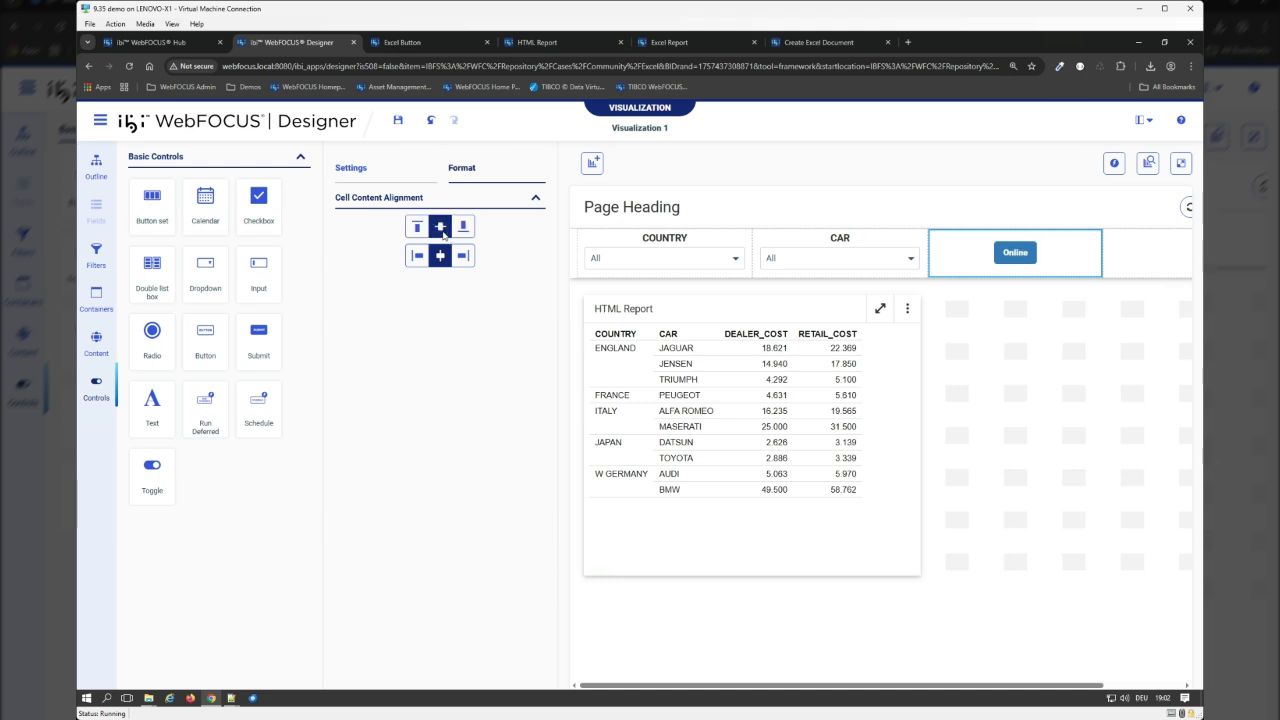
- Widen the HTML Report container and add a Link tile container beside it, reduced to two grid rows in height
{"action": "mouse_move", "coordinate": [926, 443]}
{"action": "left_click_drag", "start_coordinate": [1017, 431], "coordinate": [1014, 434]}
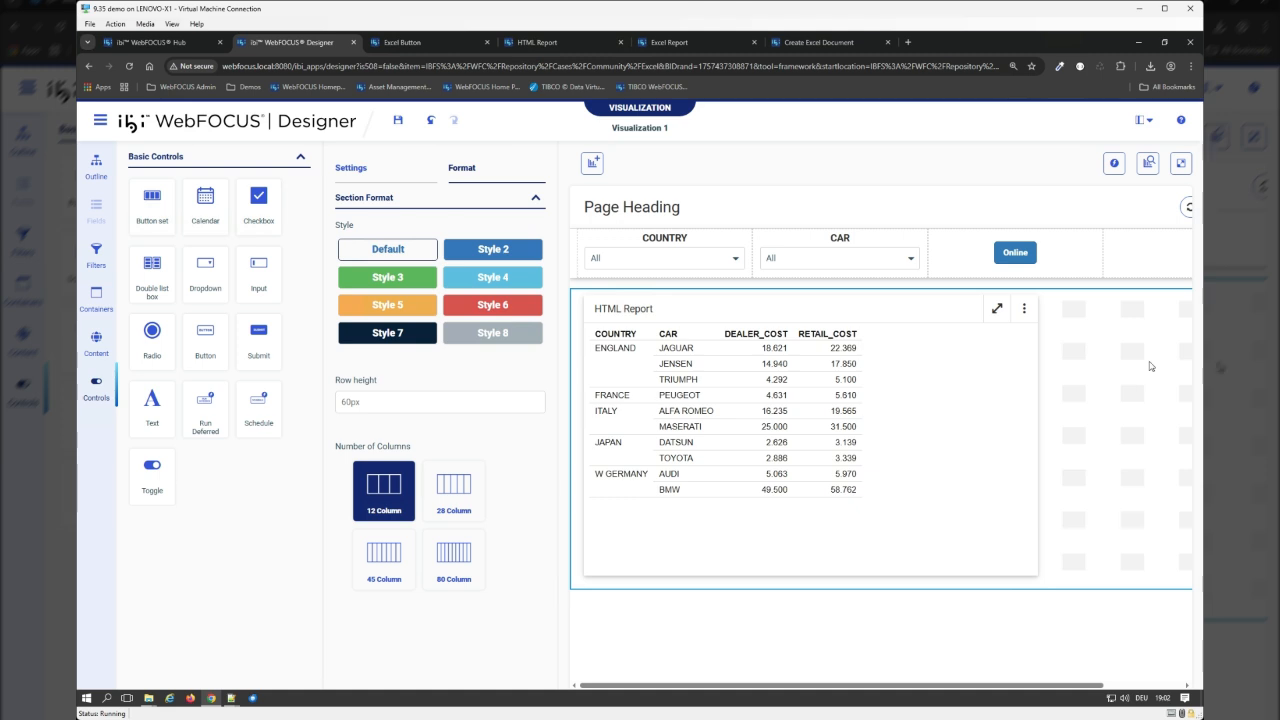
{"action": "left_click", "coordinate": [96, 295]}
{"action": "left_click_drag", "start_coordinate": [152, 335], "coordinate": [392, 325]}
{"action": "left_click_drag", "start_coordinate": [932, 355], "coordinate": [1098, 346]}
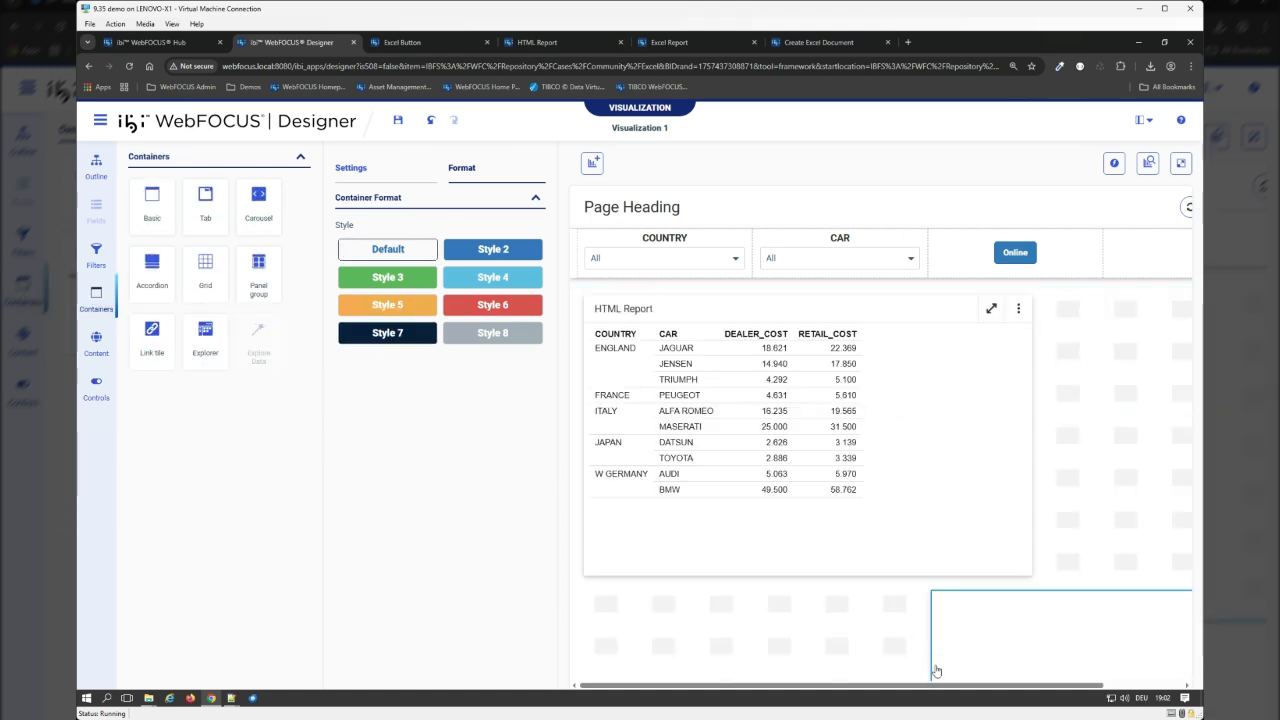
{"action": "scroll", "coordinate": [951, 631], "scroll_direction": "down", "scroll_amount": 2}
{"action": "left_click_drag", "start_coordinate": [931, 618], "coordinate": [1031, 608]}
{"action": "left_click_drag", "start_coordinate": [1093, 524], "coordinate": [1093, 524]}
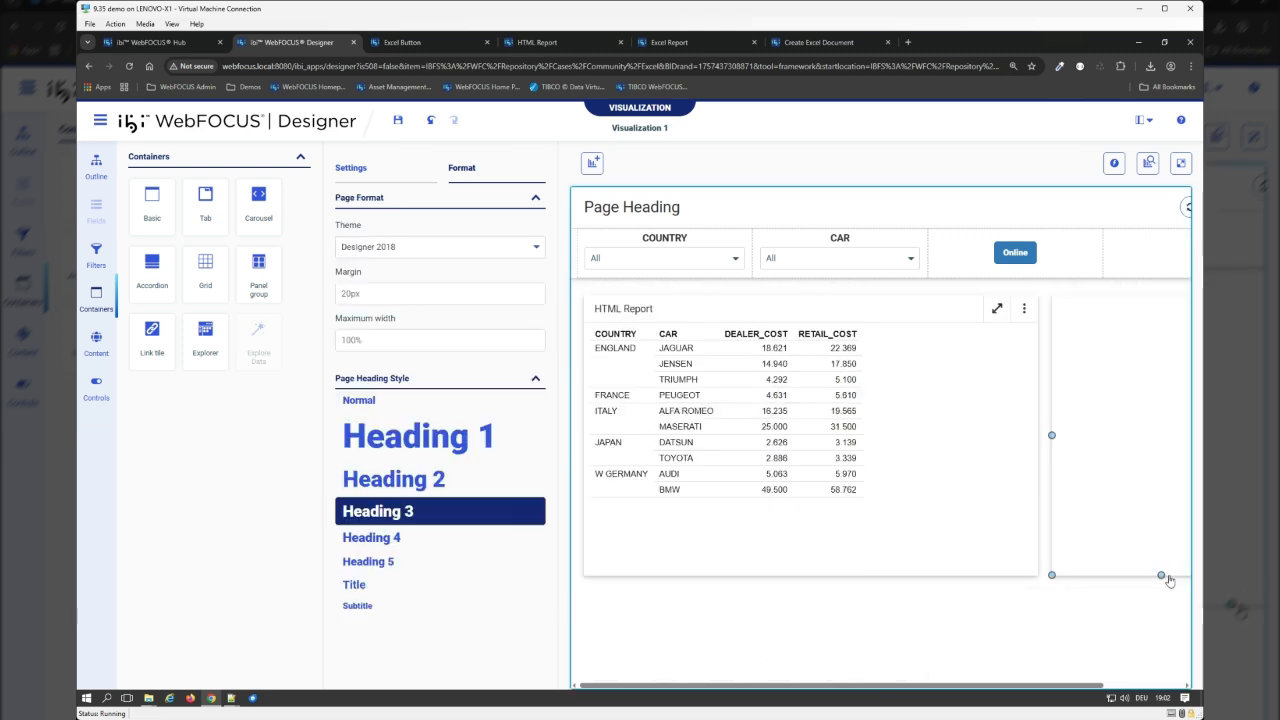
{"action": "left_click_drag", "start_coordinate": [1163, 578], "coordinate": [1158, 361]}
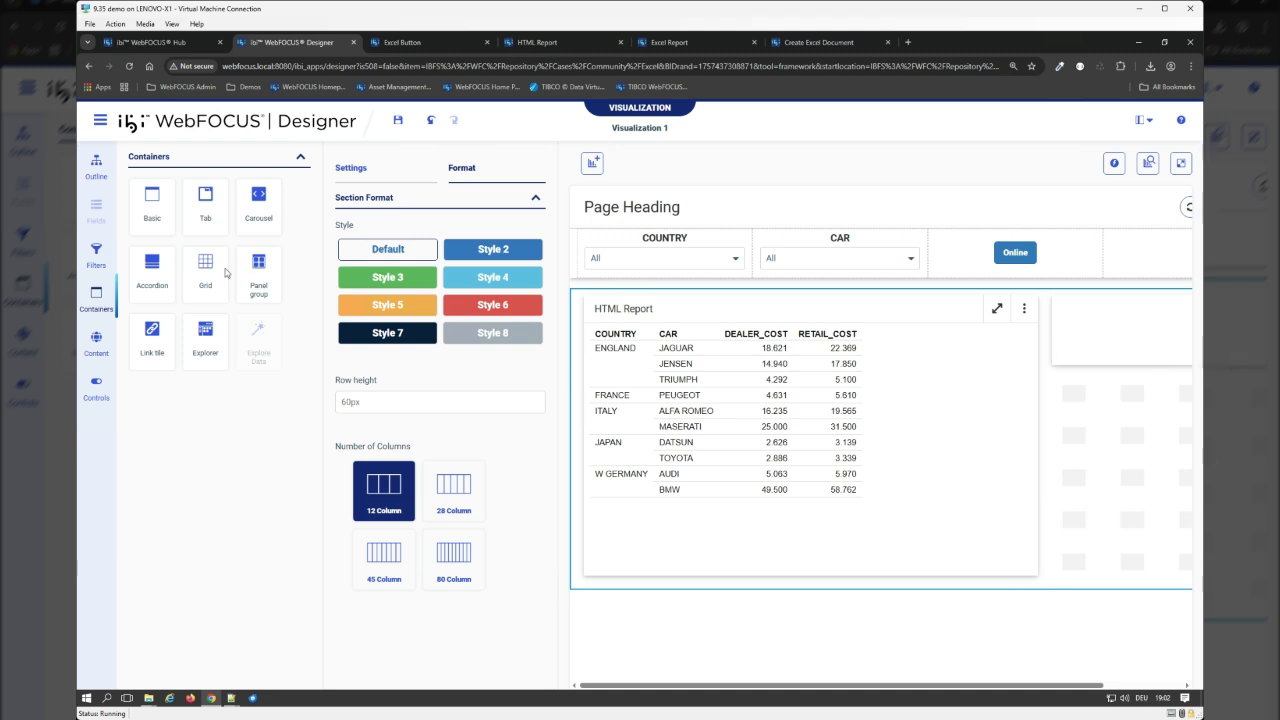
- Set the link tile container's background to the Excel Button page from the Excel folder
{"action": "left_click", "coordinate": [104, 168]}
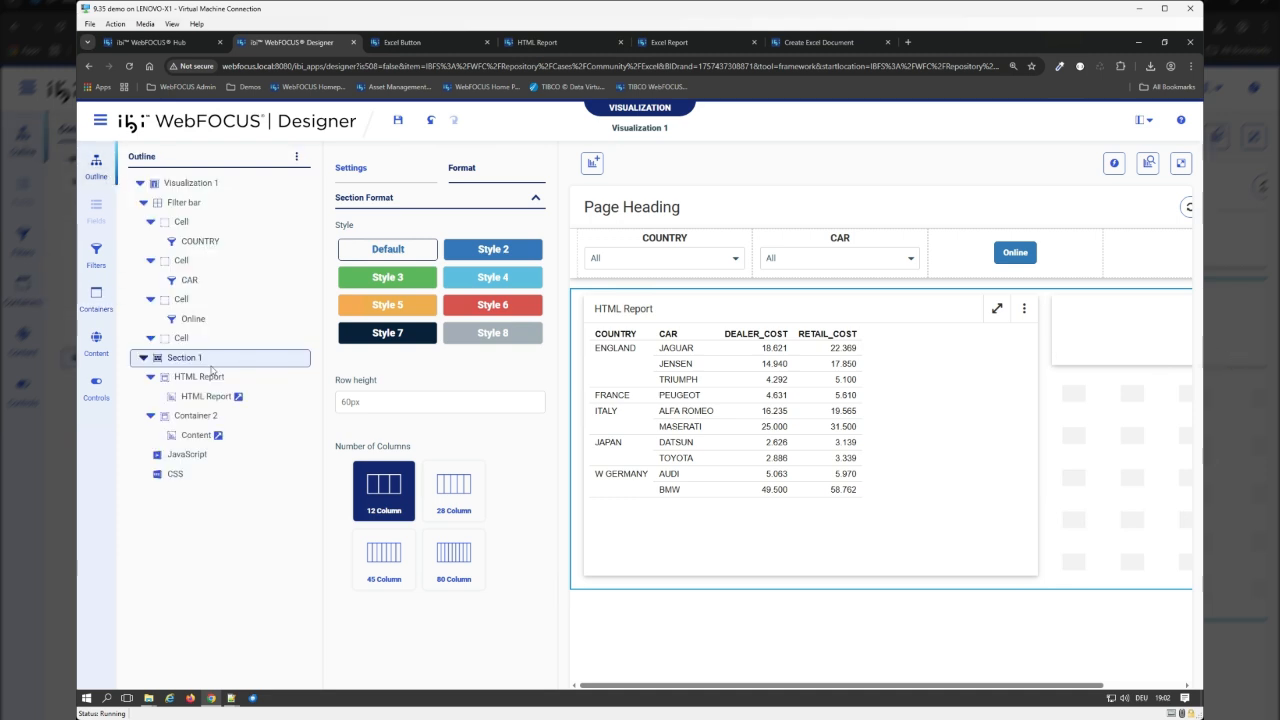
{"action": "left_click", "coordinate": [358, 174]}
{"action": "left_click", "coordinate": [1147, 357]}
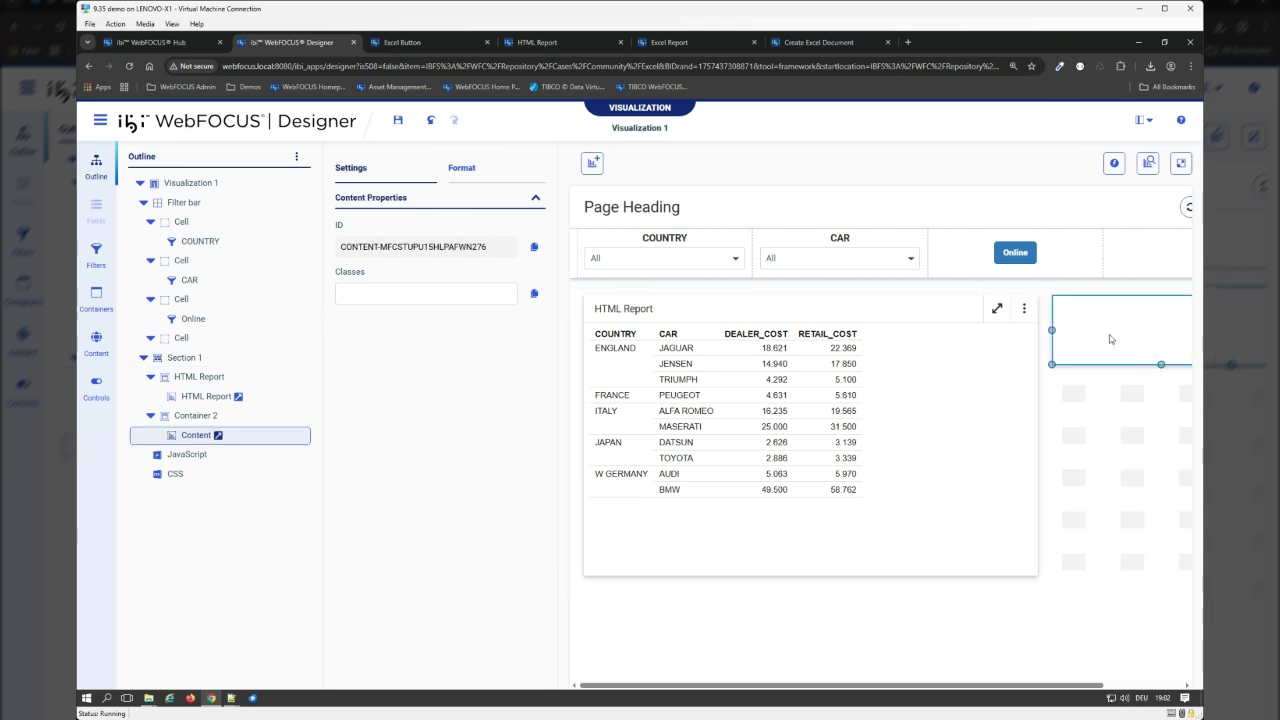
{"action": "left_click", "coordinate": [205, 419]}
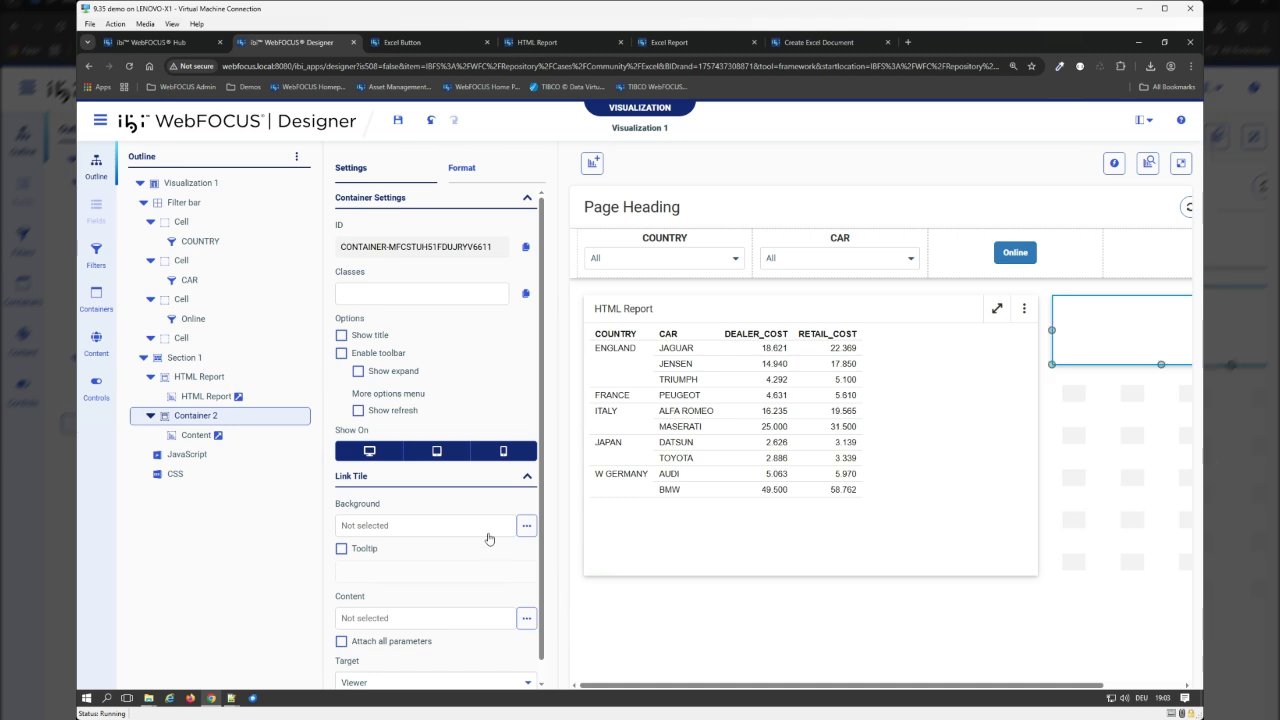
{"action": "left_click", "coordinate": [535, 526]}
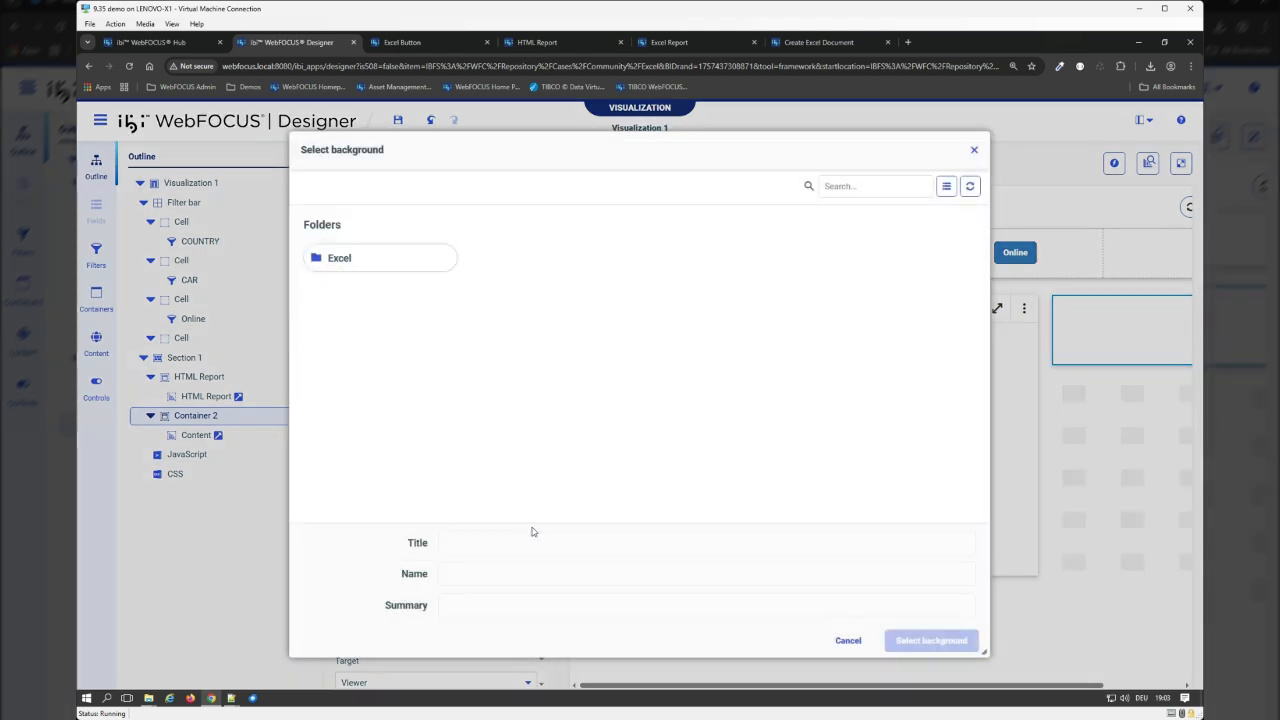
{"action": "left_click", "coordinate": [356, 261]}
{"action": "double_click", "coordinate": [431, 268]}
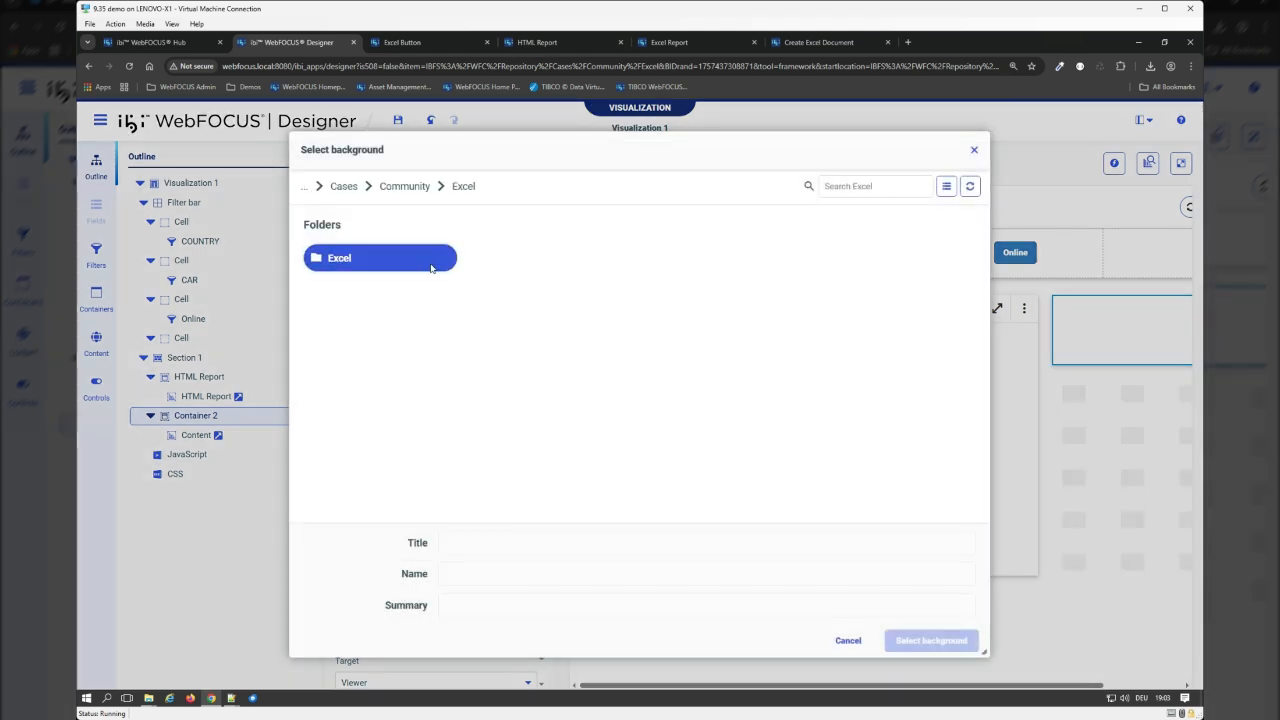
{"action": "left_click", "coordinate": [570, 320]}
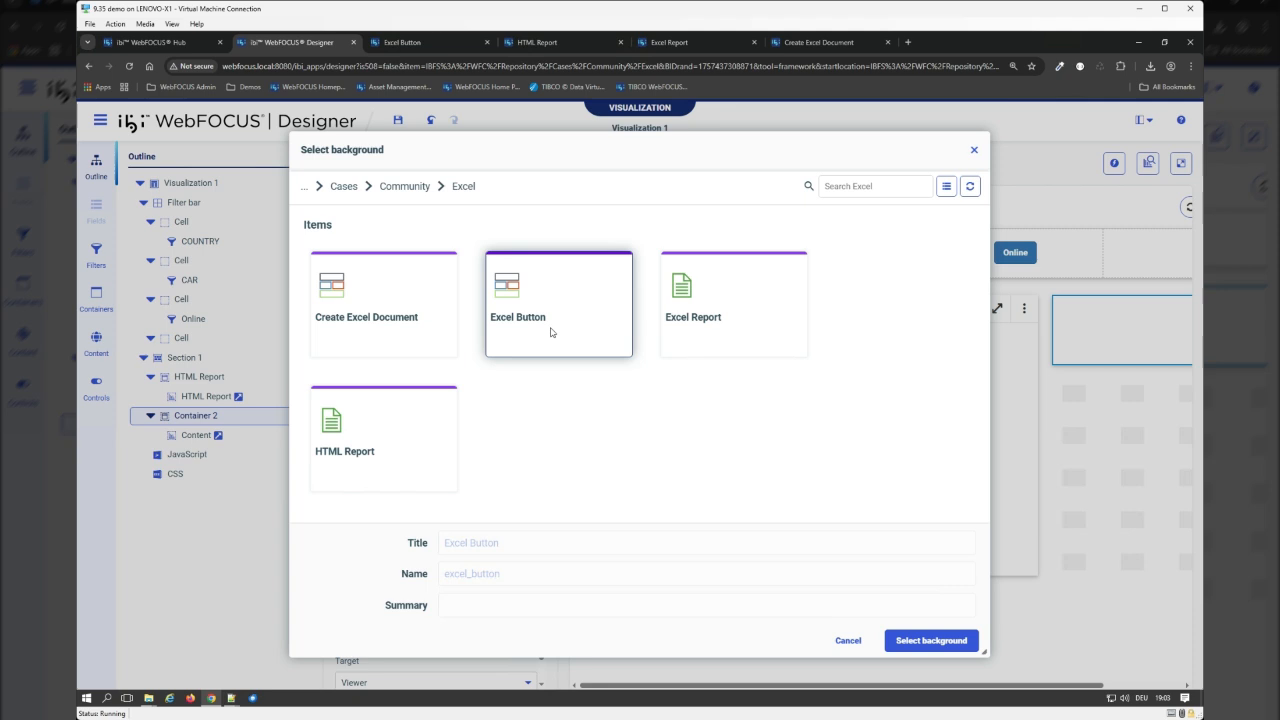
{"action": "left_click", "coordinate": [937, 643]}
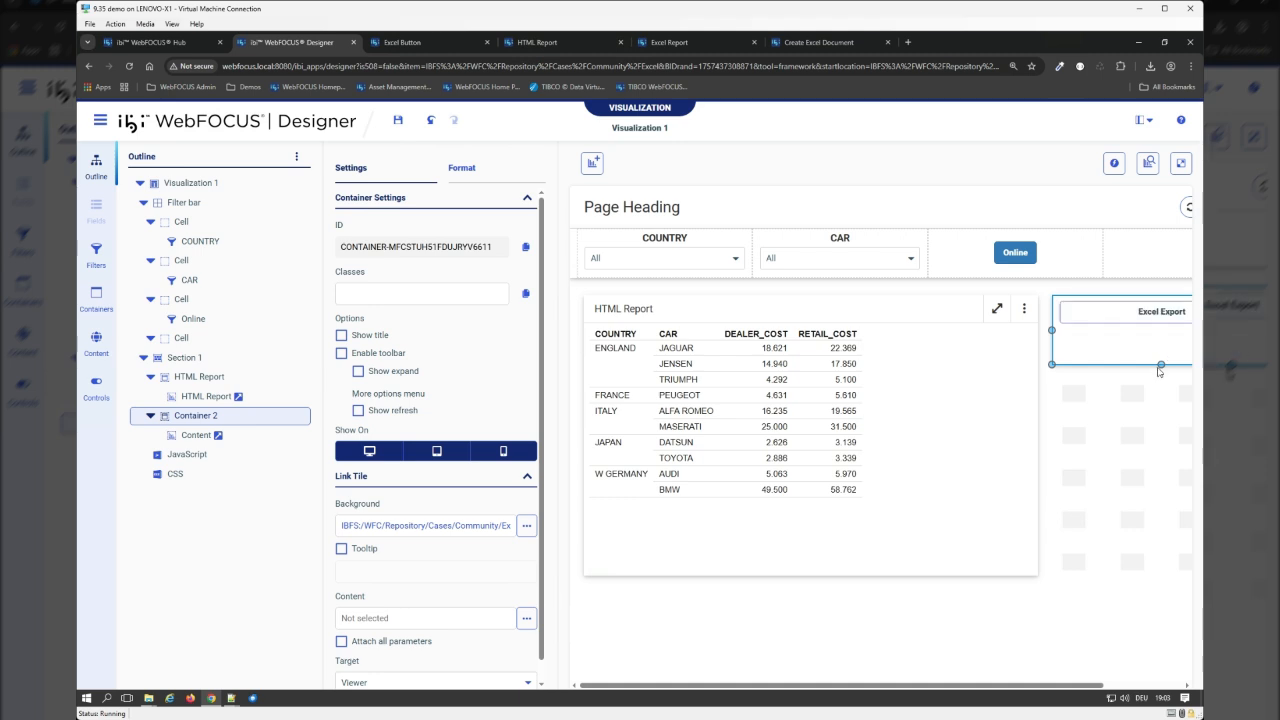
{"action": "left_click_drag", "start_coordinate": [1163, 360], "coordinate": [1161, 322]}
{"action": "left_click", "coordinate": [1070, 333]}
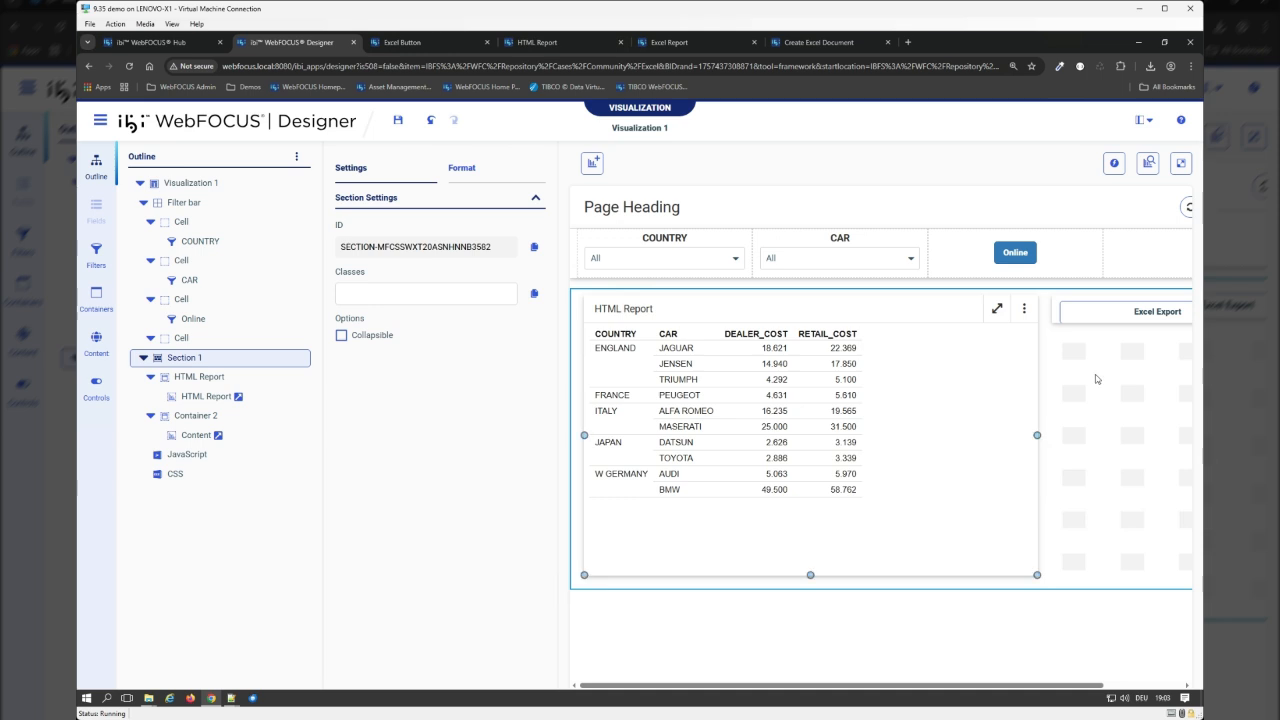
{"action": "left_click_drag", "start_coordinate": [1162, 322], "coordinate": [1161, 364]}
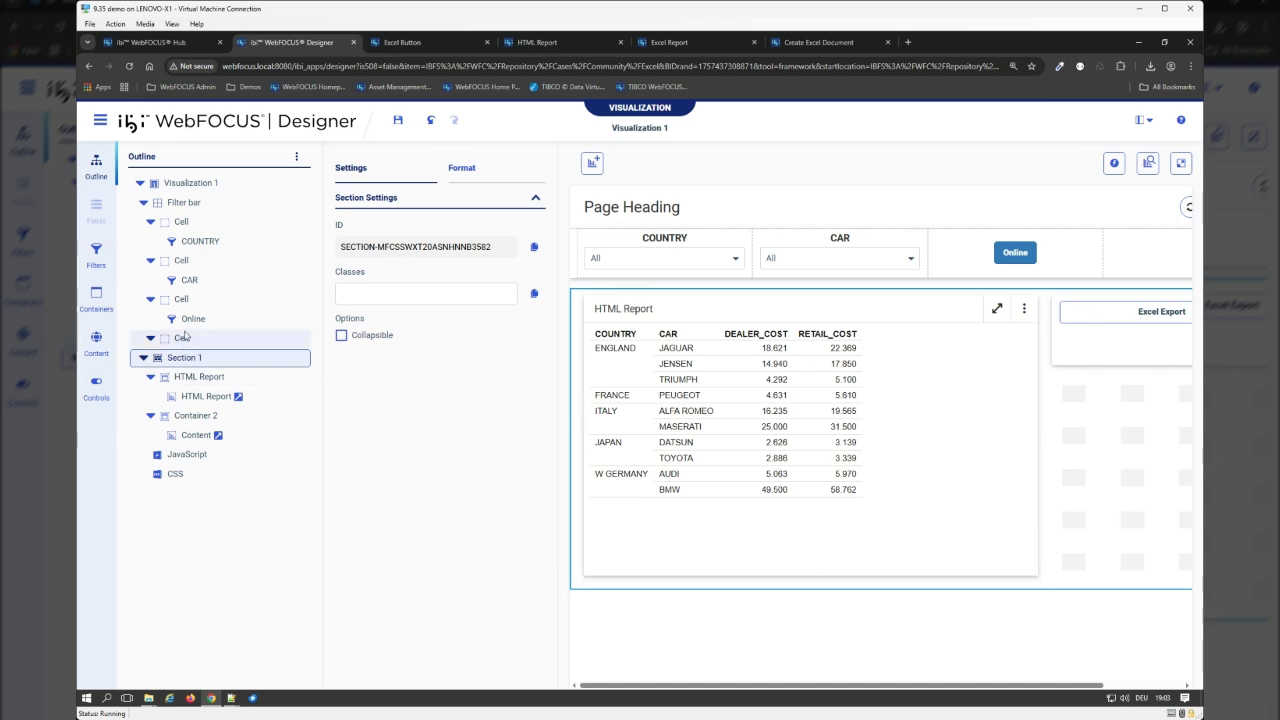
- Set the link tile container's content to Excel Report from the Excel folder
{"action": "left_click", "coordinate": [196, 419]}
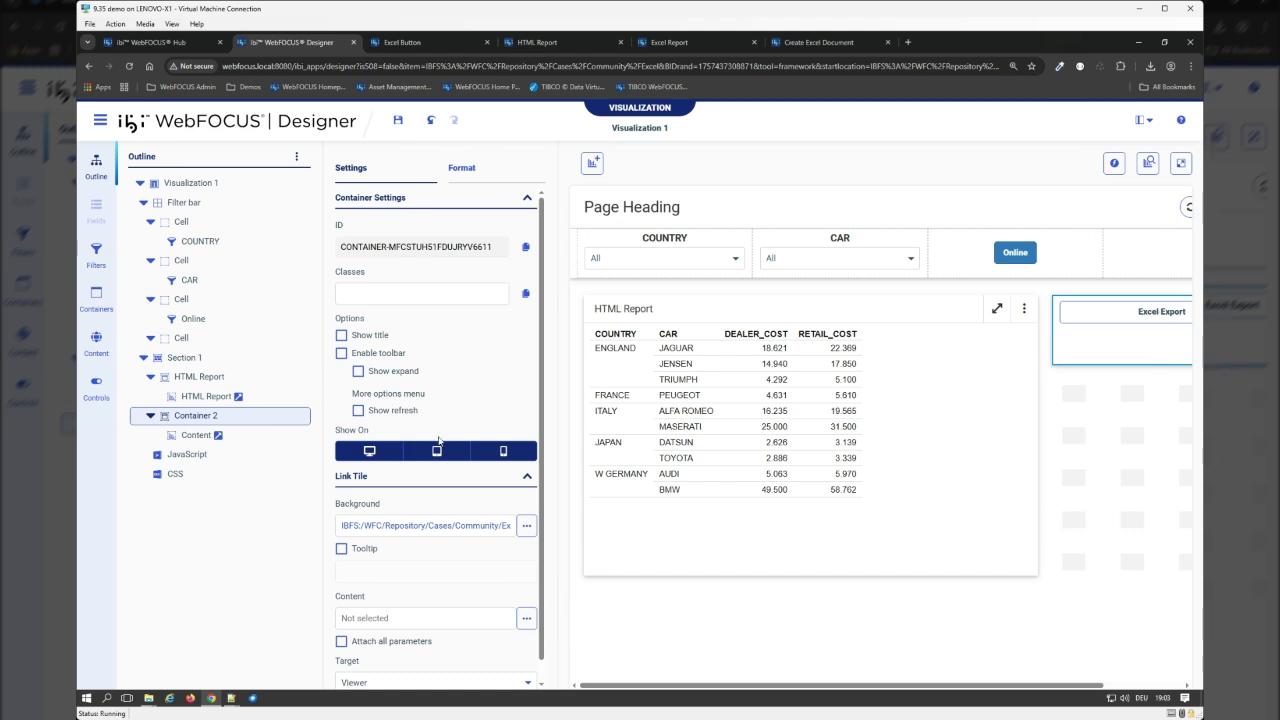
{"action": "scroll", "coordinate": [440, 442], "scroll_direction": "down", "scroll_amount": 1}
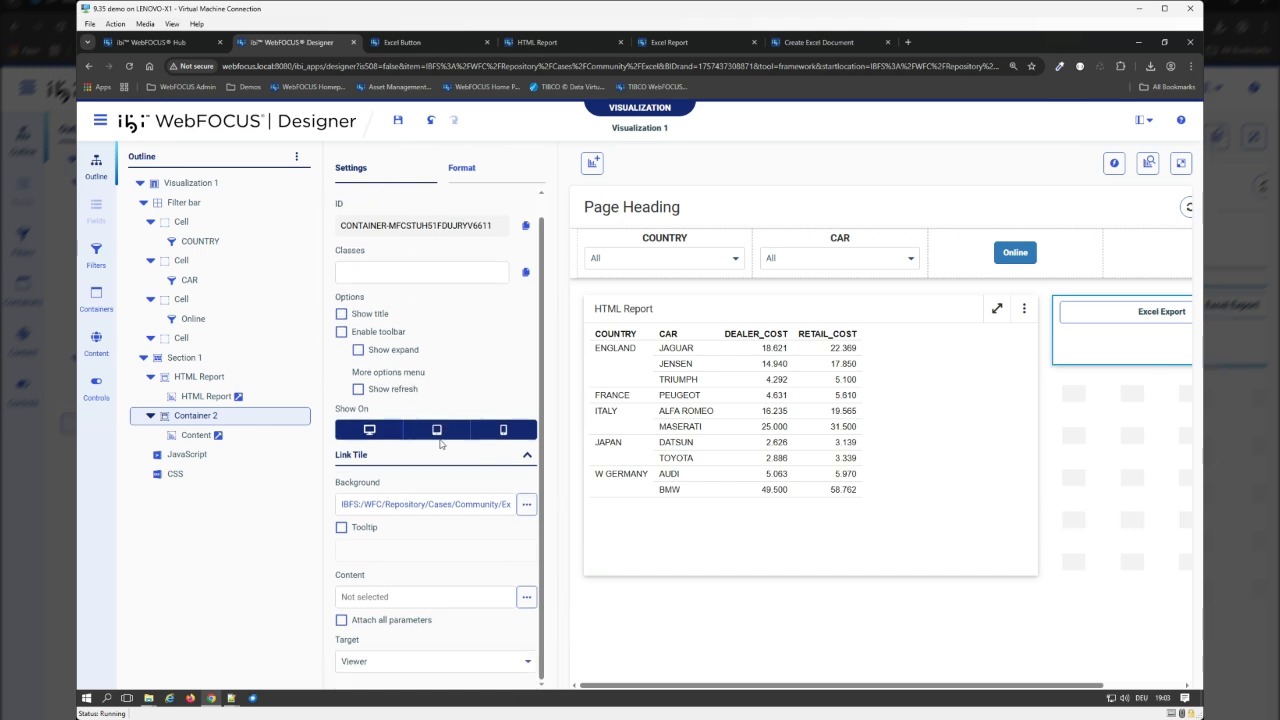
{"action": "left_click", "coordinate": [502, 590]}
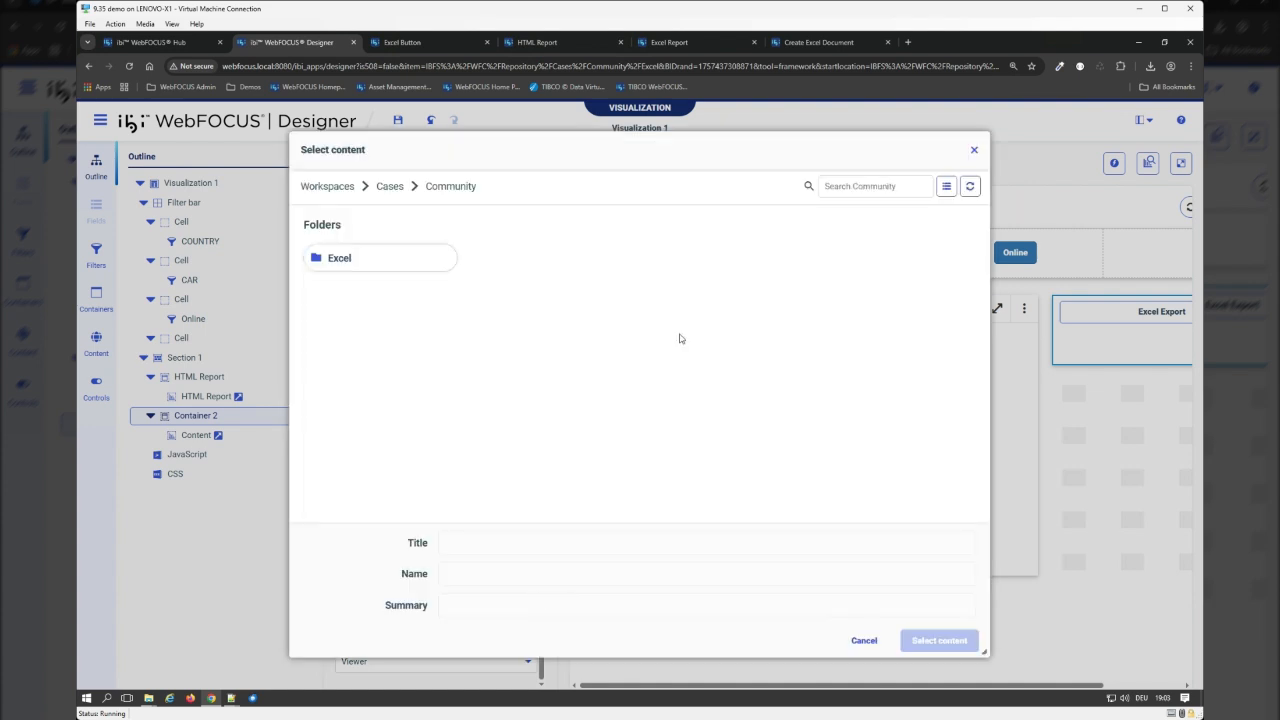
{"action": "double_click", "coordinate": [379, 258]}
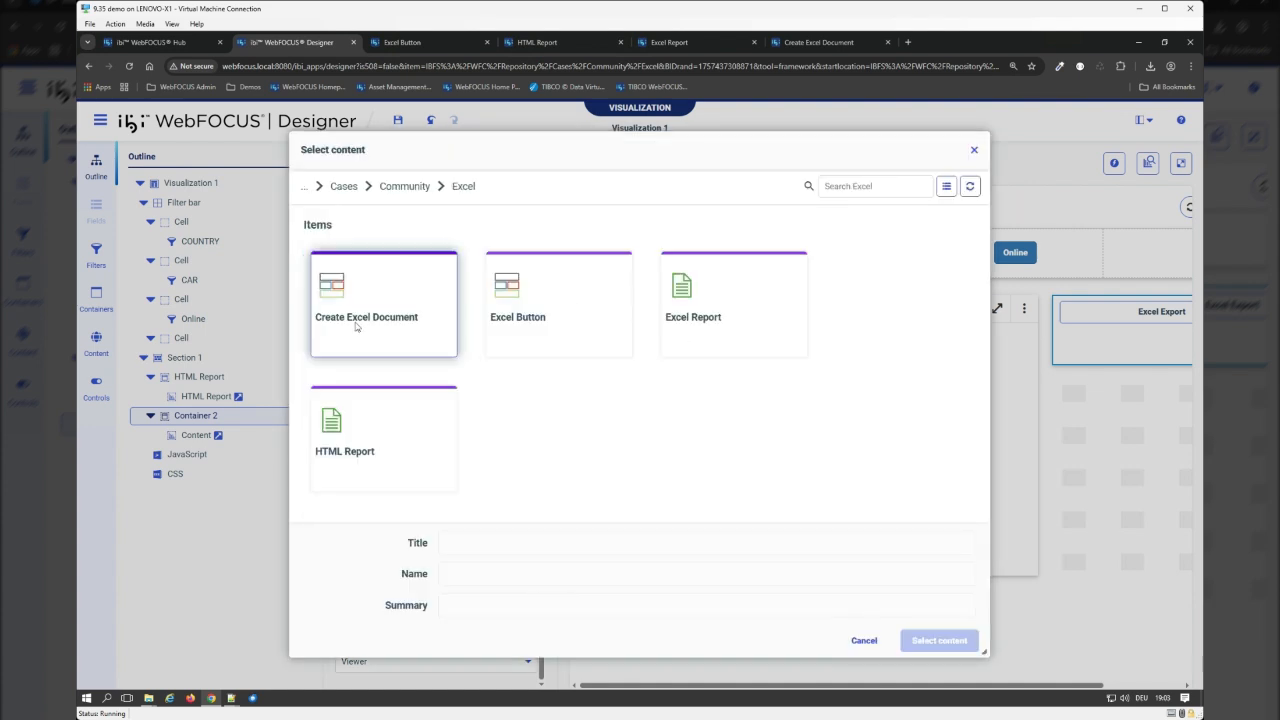
{"action": "left_click", "coordinate": [730, 339]}
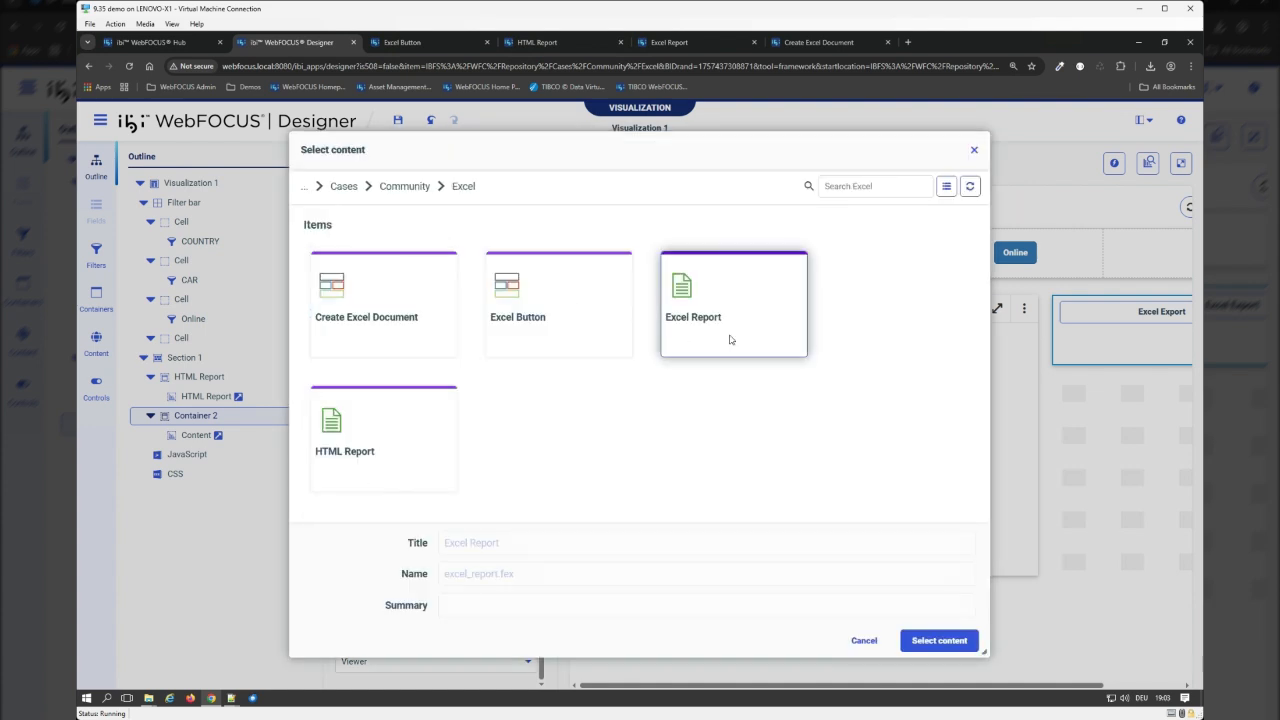
{"action": "double_click", "coordinate": [730, 340]}
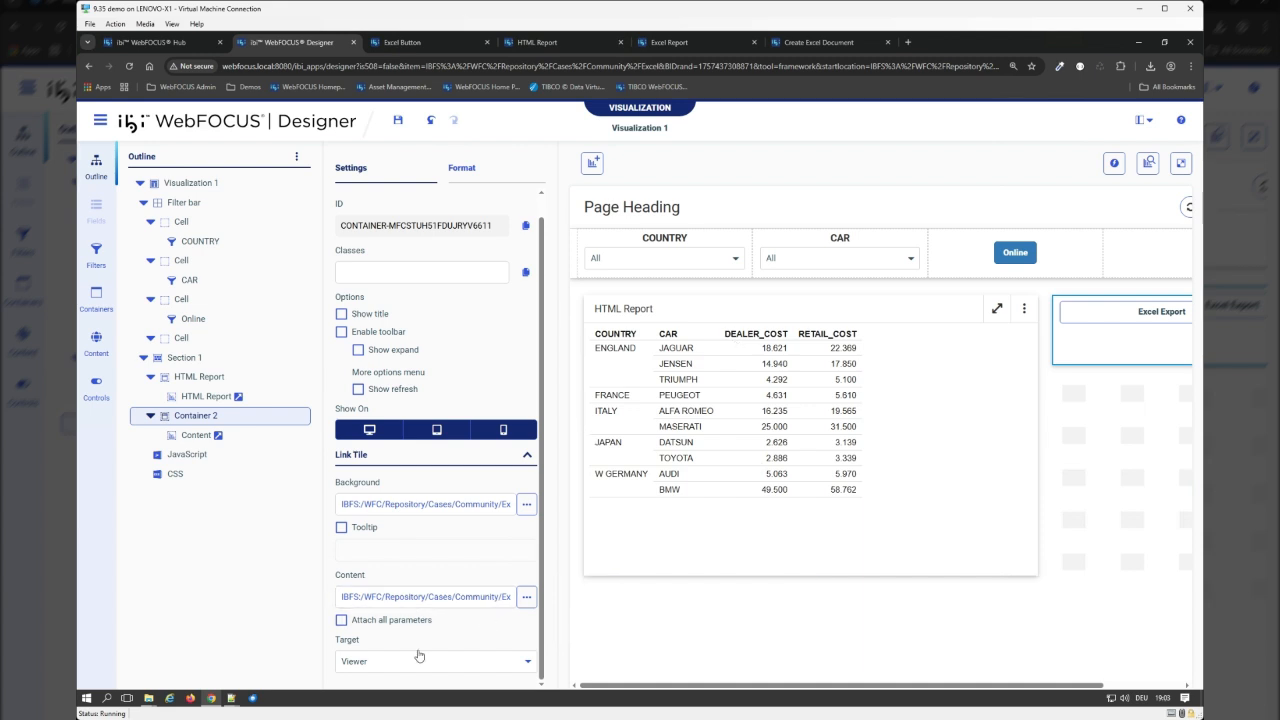
- Set the link tile's target to New window and have it attach all parameters
{"action": "left_click", "coordinate": [522, 660]}
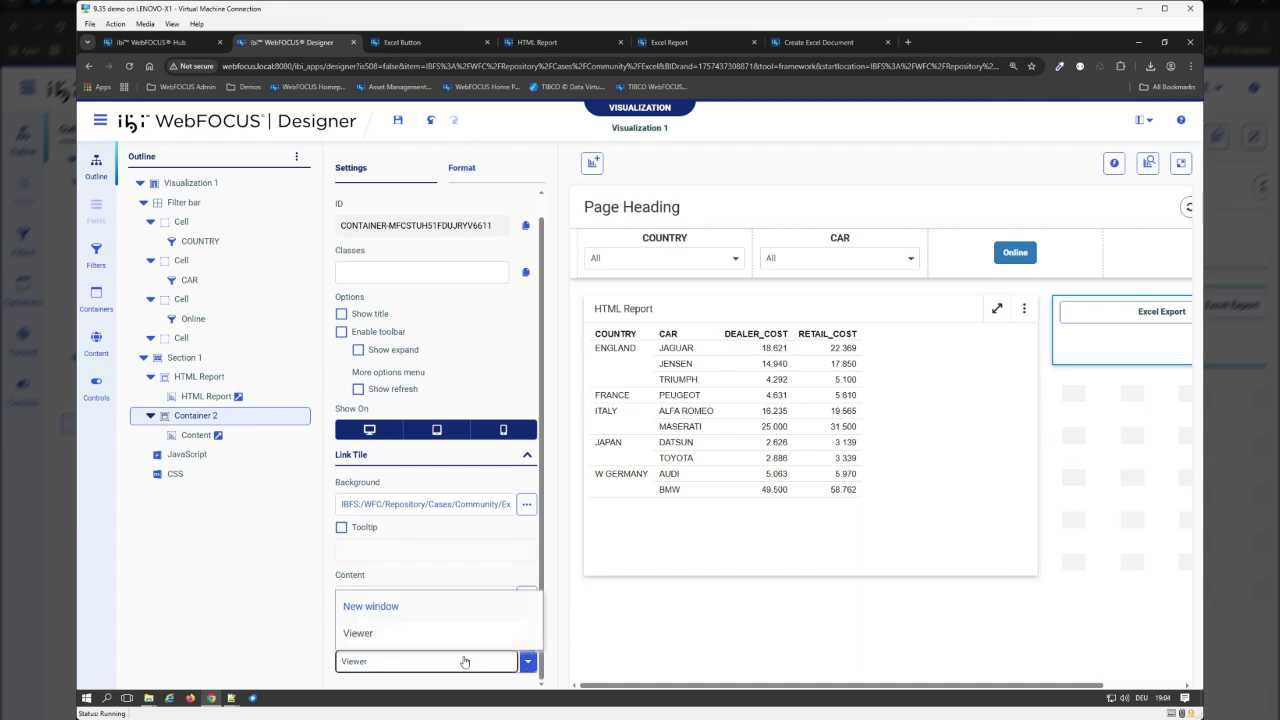
{"action": "left_click", "coordinate": [395, 612]}
{"action": "left_click", "coordinate": [399, 626]}
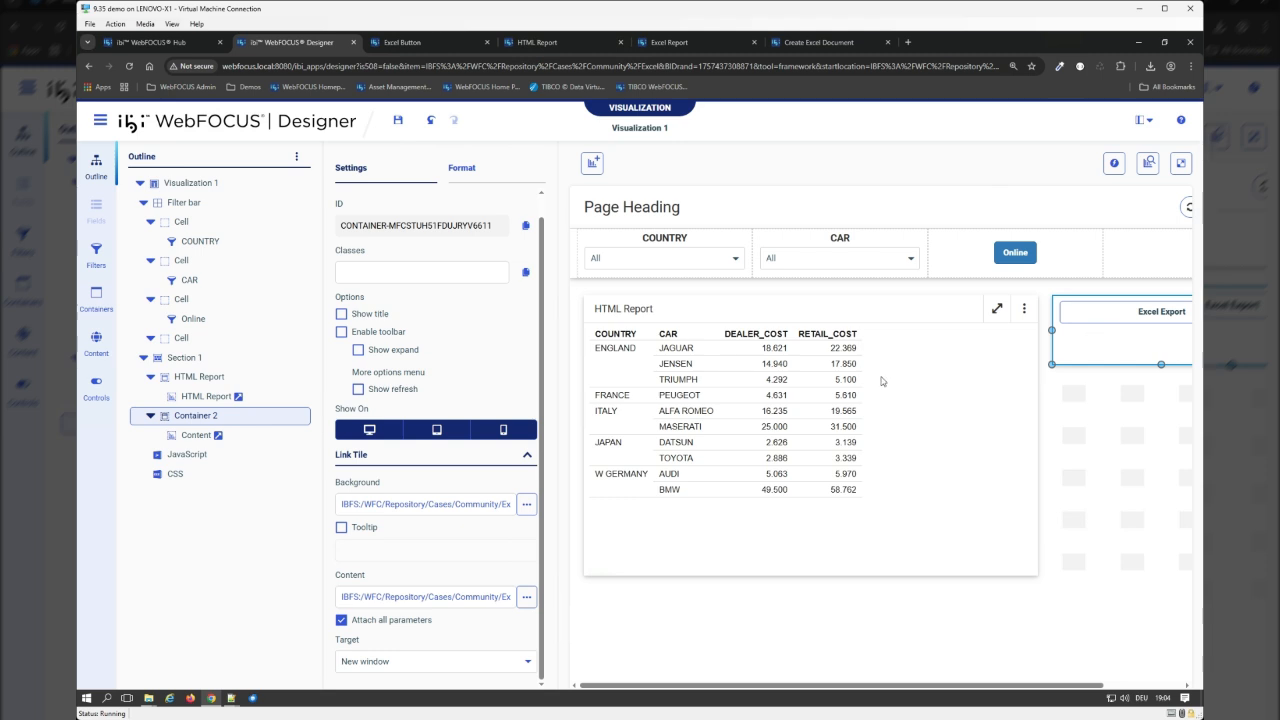
- Run the page in a preview and export the report to Excel for the countries FRANCE and ITALY
{"action": "left_click", "coordinate": [1181, 165]}
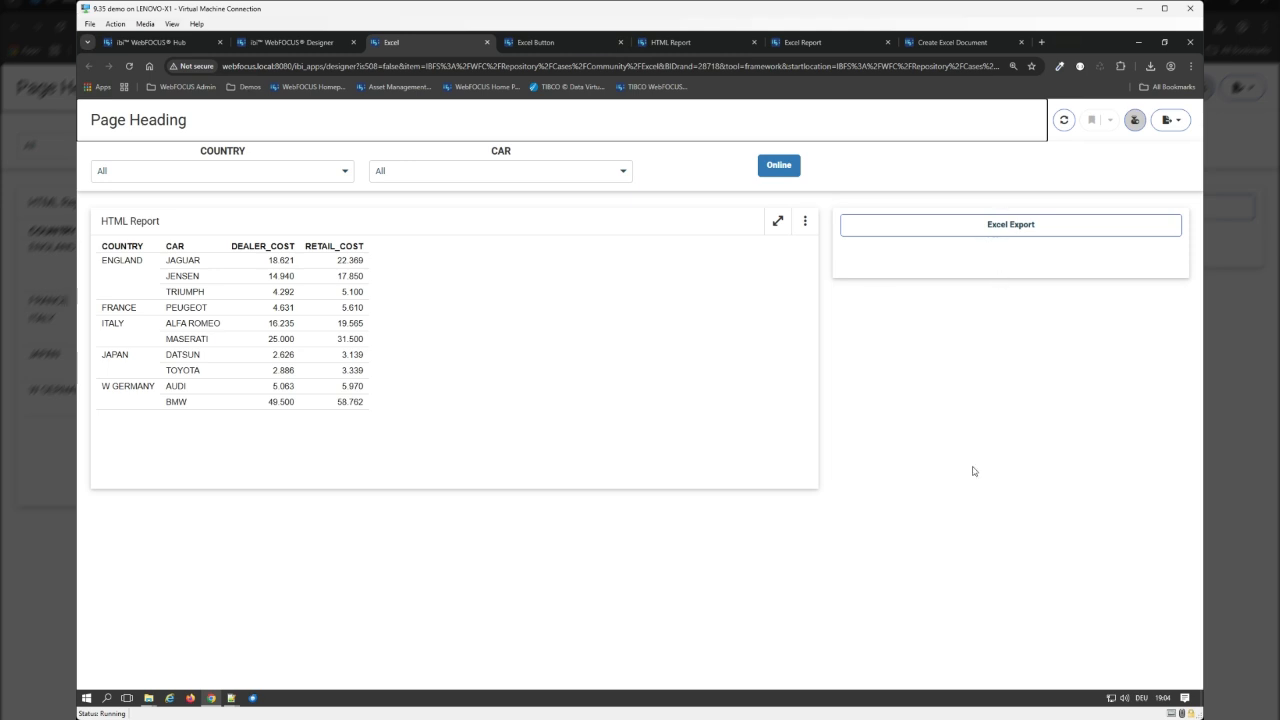
{"action": "left_click", "coordinate": [238, 176]}
{"action": "left_click", "coordinate": [170, 256]}
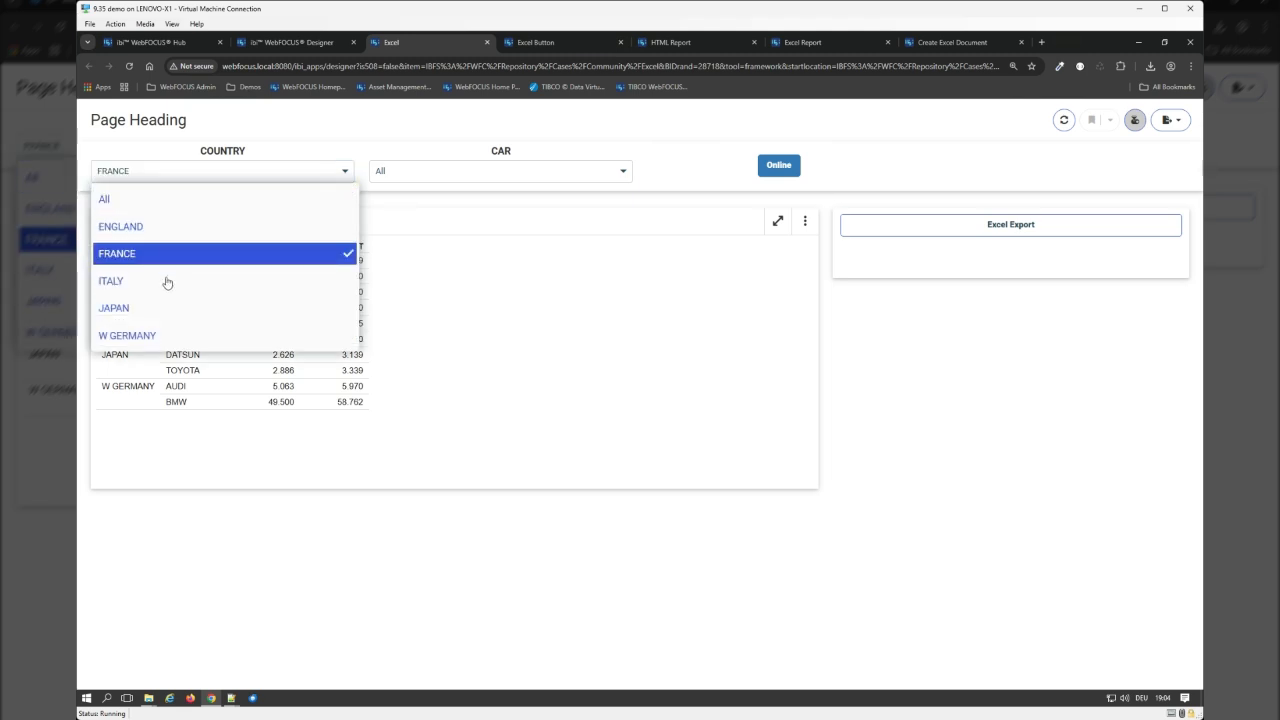
{"action": "left_click", "coordinate": [167, 283]}
{"action": "left_click", "coordinate": [926, 389]}
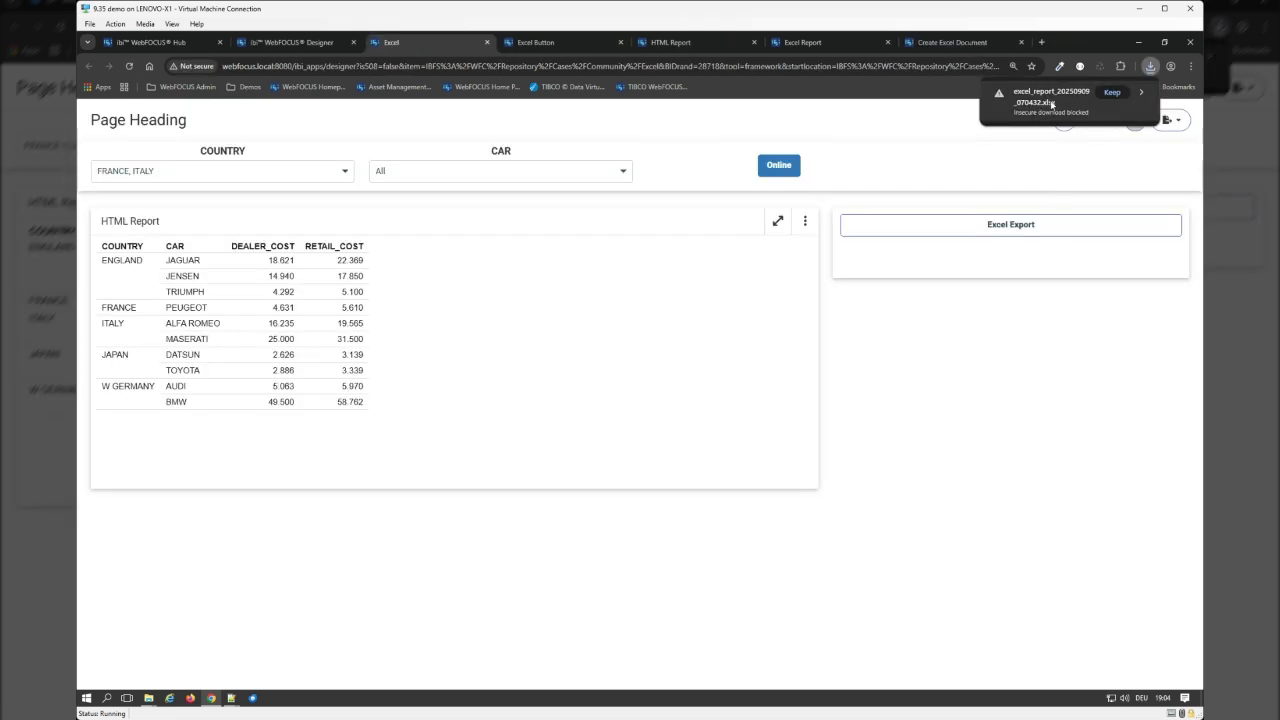
- Allow the blocked download of excel_report_20250909_070432.xlsx and open the downloaded workbook
{"action": "left_click", "coordinate": [1051, 100]}
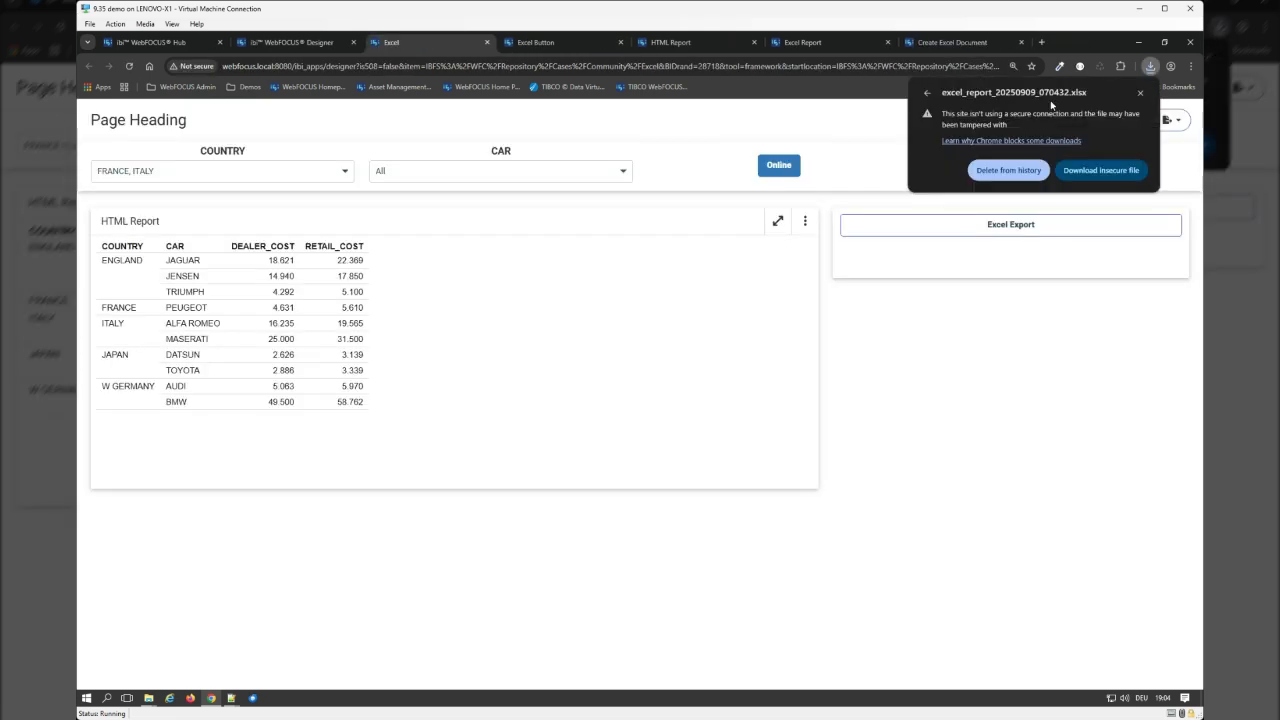
{"action": "left_click", "coordinate": [1104, 172]}
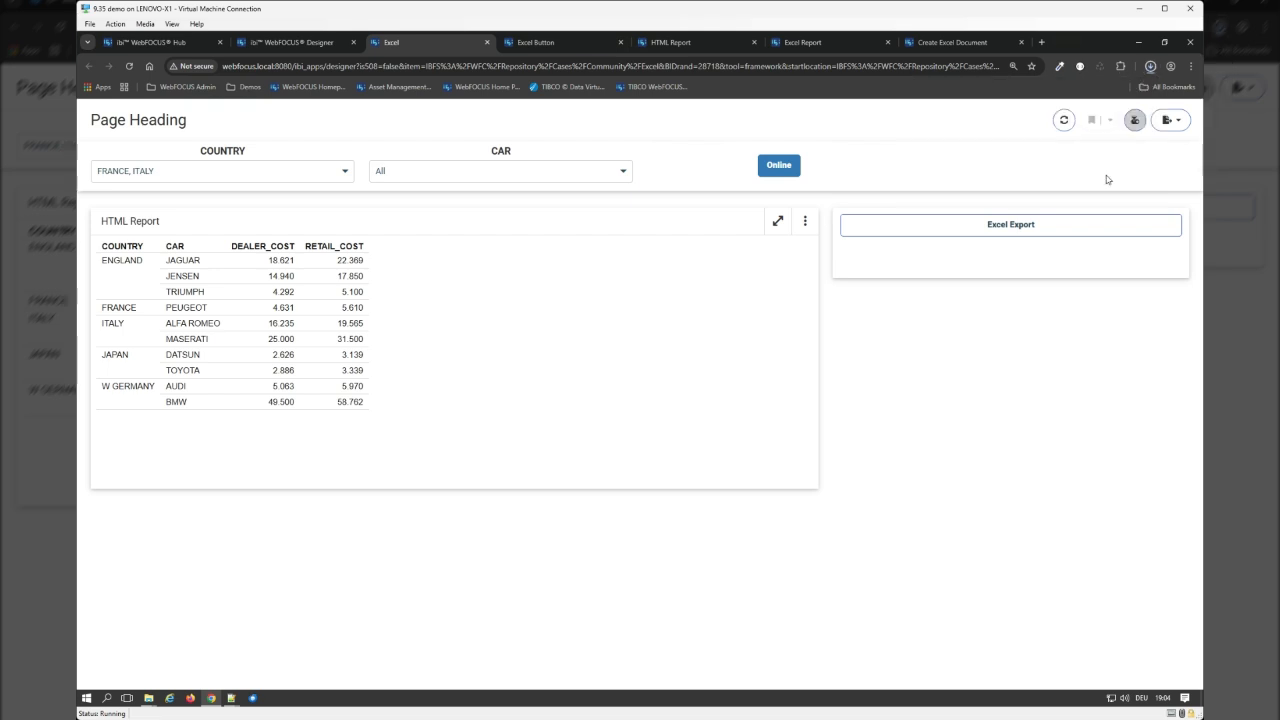
{"action": "left_click", "coordinate": [1152, 68]}
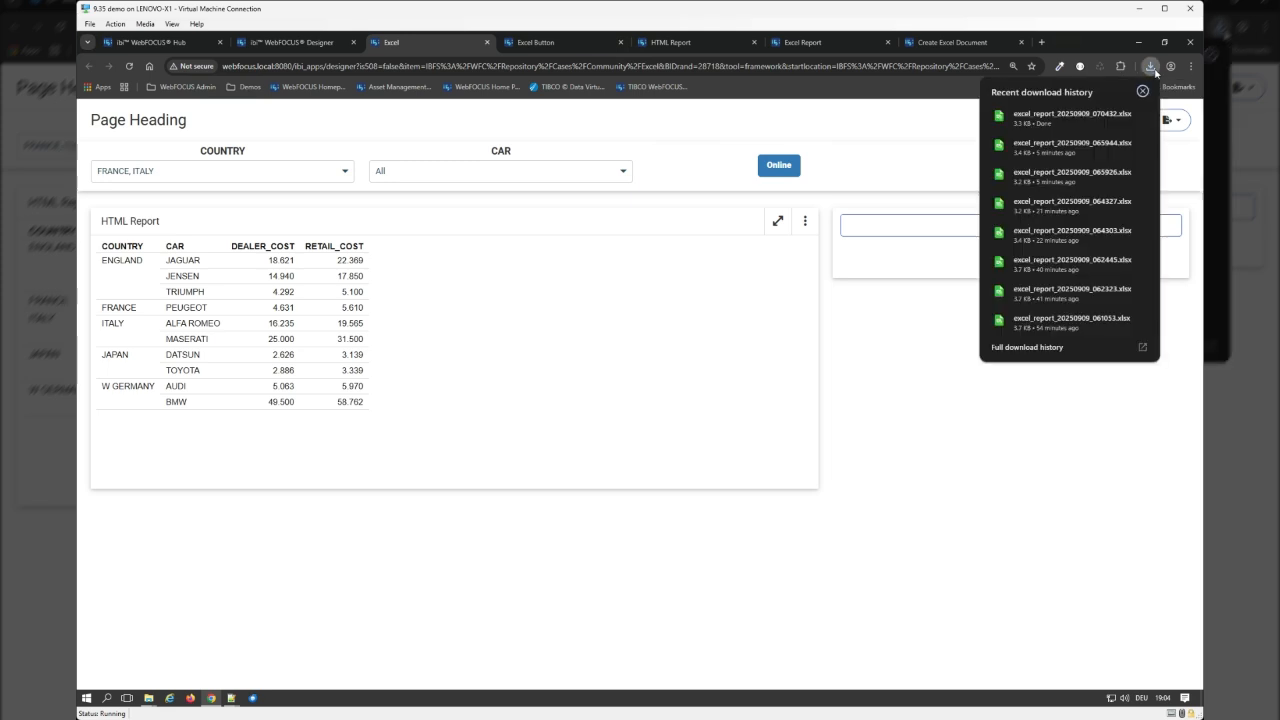
{"action": "left_click", "coordinate": [1057, 114]}
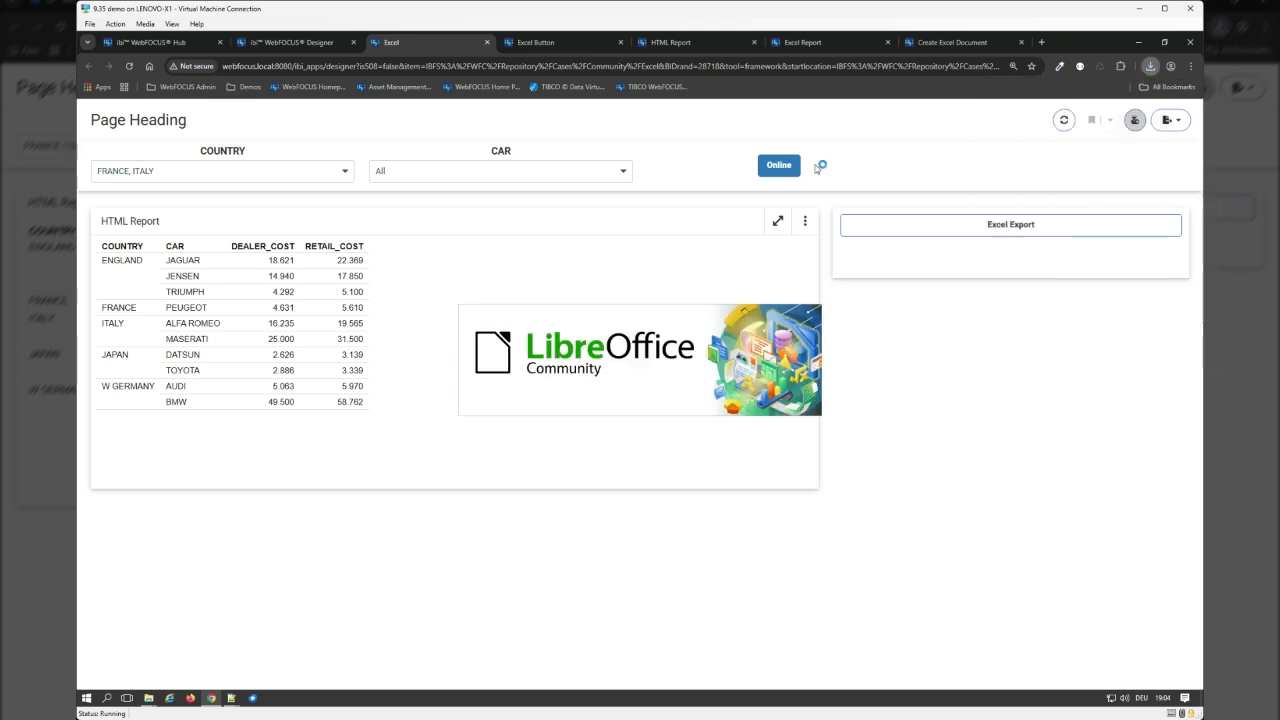